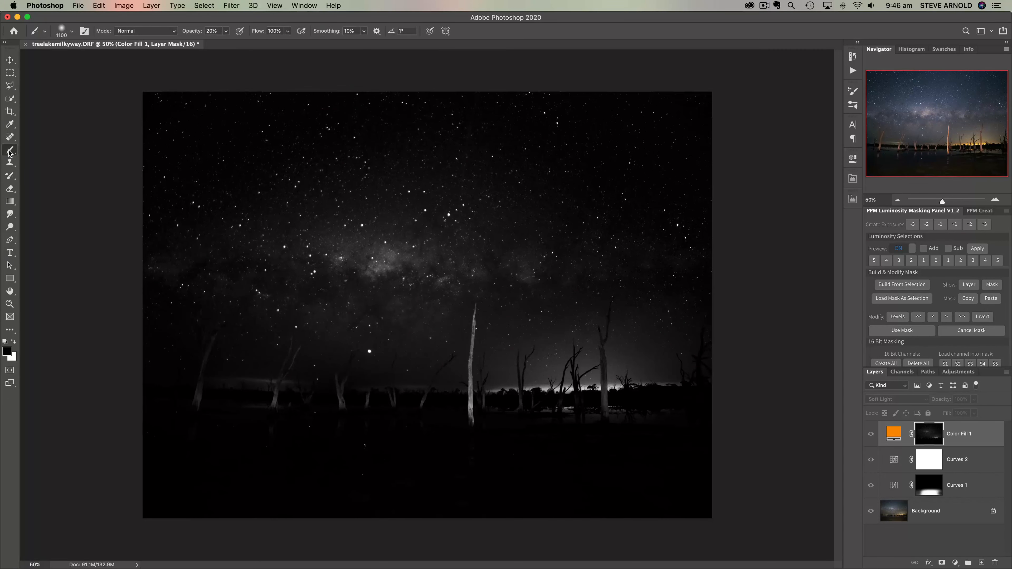
Paint black at 60% brush opacity over the foreground, horizon and upper sky in the Color Fill 1 mask, and leave the mask view
key("6")
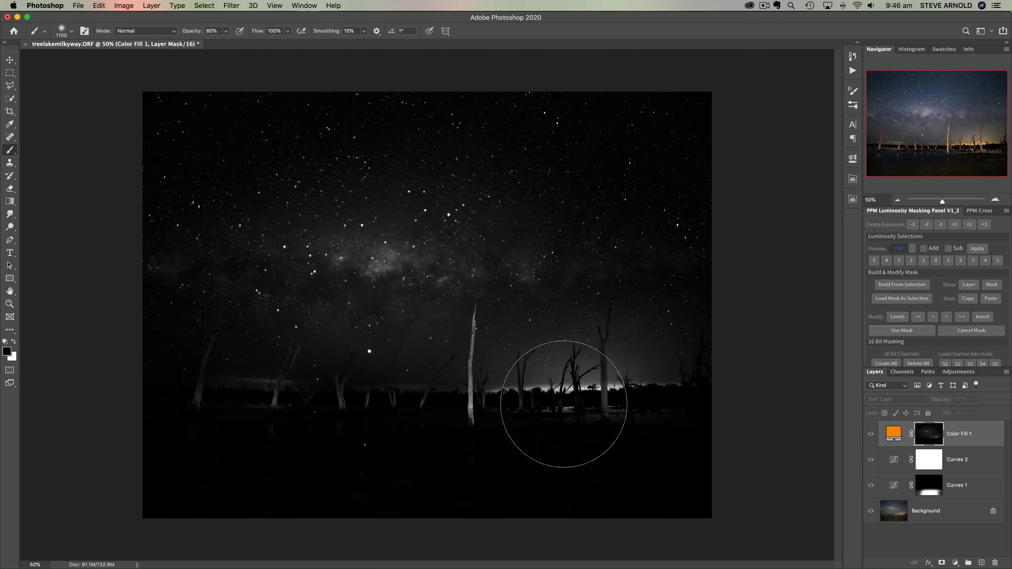
mouse_move(564, 405)
left_mouse_down()
mouse_move(412, 410)
mouse_move(732, 404)
mouse_move(176, 435)
mouse_move(212, 413)
mouse_move(317, 421)
mouse_move(198, 379)
mouse_move(475, 419)
mouse_move(269, 399)
mouse_move(466, 397)
mouse_move(429, 403)
mouse_move(496, 377)
mouse_move(480, 406)
mouse_move(701, 405)
mouse_move(517, 437)
left_mouse_up()
left_click_drag(425, 91, 674, 131)
mouse_move(300, 119)
left_mouse_down()
mouse_move(85, 156)
mouse_move(471, 110)
mouse_move(60, 132)
mouse_move(277, 125)
mouse_move(224, 157)
mouse_move(502, 123)
mouse_move(391, 133)
mouse_move(777, 118)
left_mouse_up()
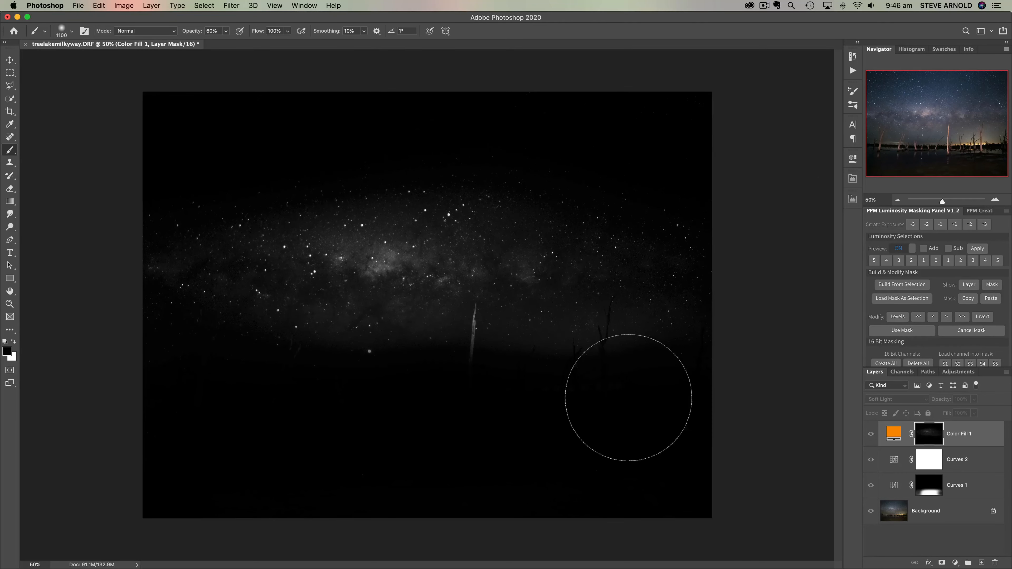
mouse_move(628, 400)
left_mouse_down()
mouse_move(449, 421)
mouse_move(642, 369)
mouse_move(426, 389)
mouse_move(611, 375)
mouse_move(393, 373)
mouse_move(419, 412)
mouse_move(488, 395)
mouse_move(153, 410)
mouse_move(576, 402)
mouse_move(495, 404)
left_mouse_up()
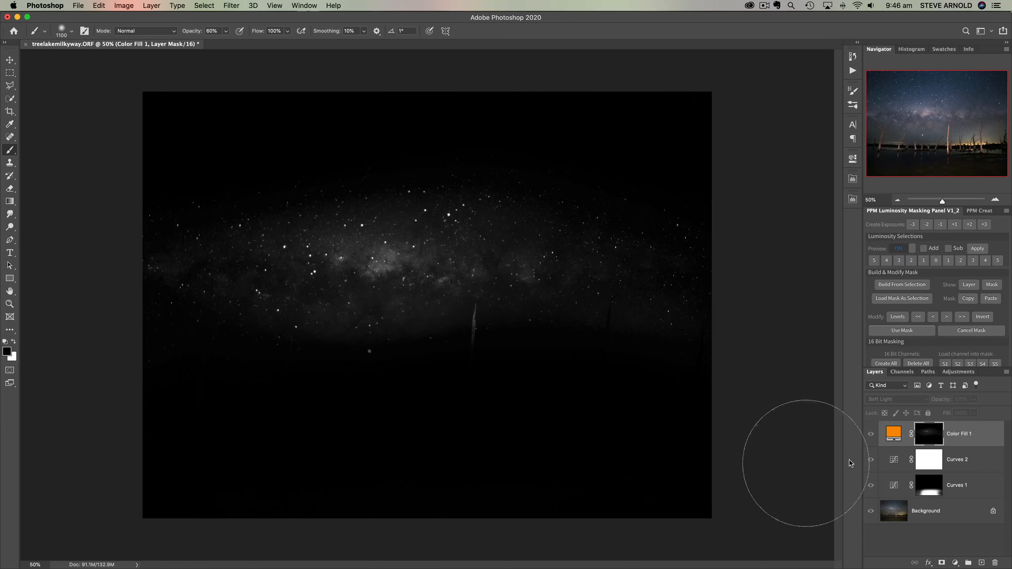
left_click(891, 440)
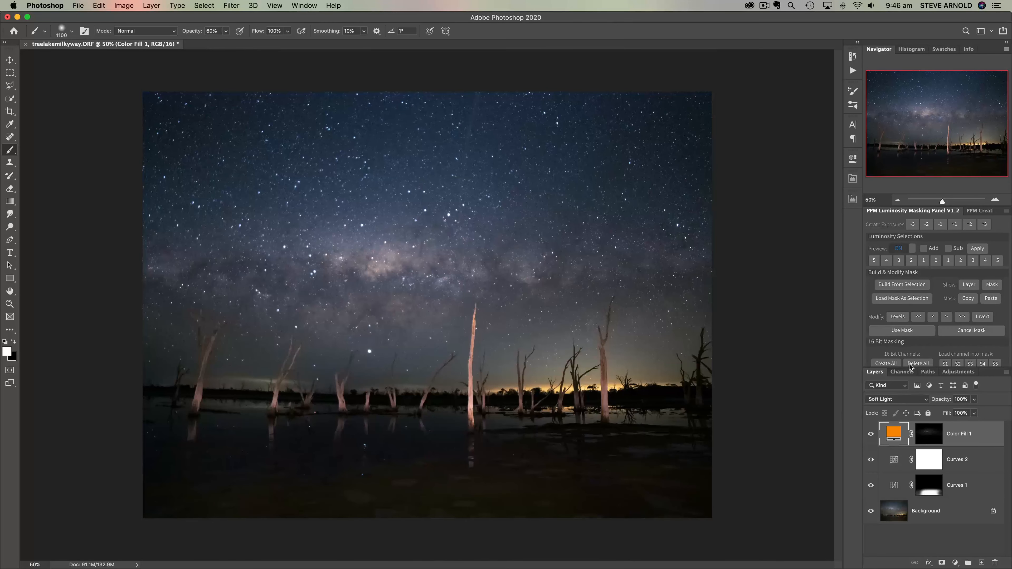
Compare the image with and without the Color Fill 1 layer
left_click(872, 435)
left_click(871, 436)
left_click(871, 436)
left_click(872, 436)
left_click(872, 436)
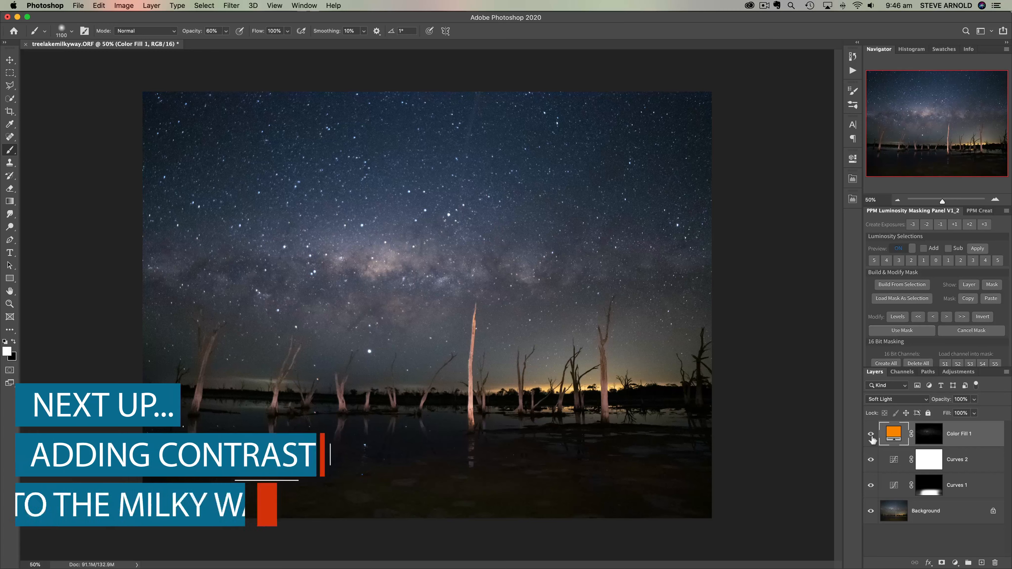
left_click(927, 439)
key("x")
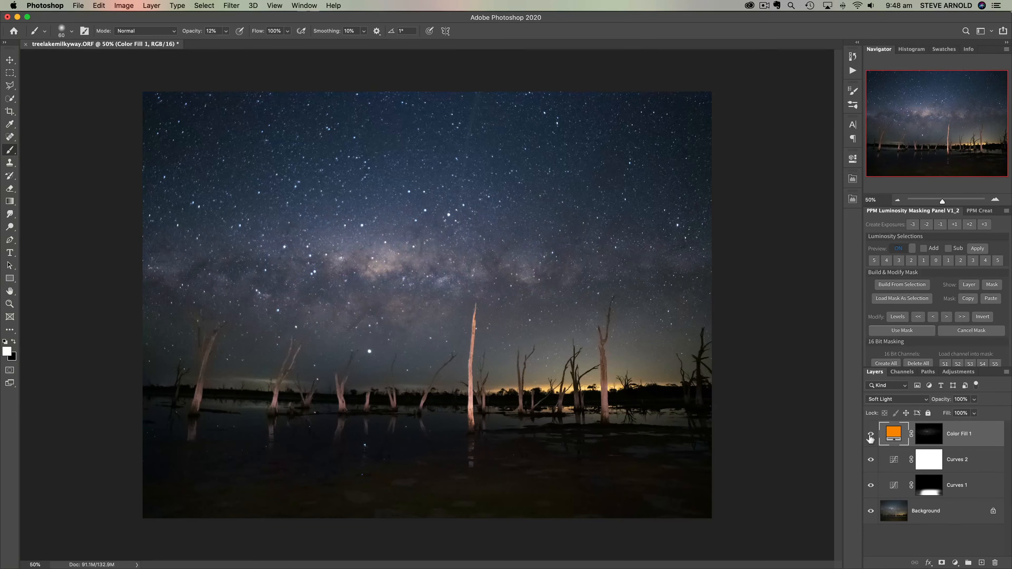
Duplicate the Color Fill 1 layer and target the copy's mask
left_click_drag(891, 439, 983, 562)
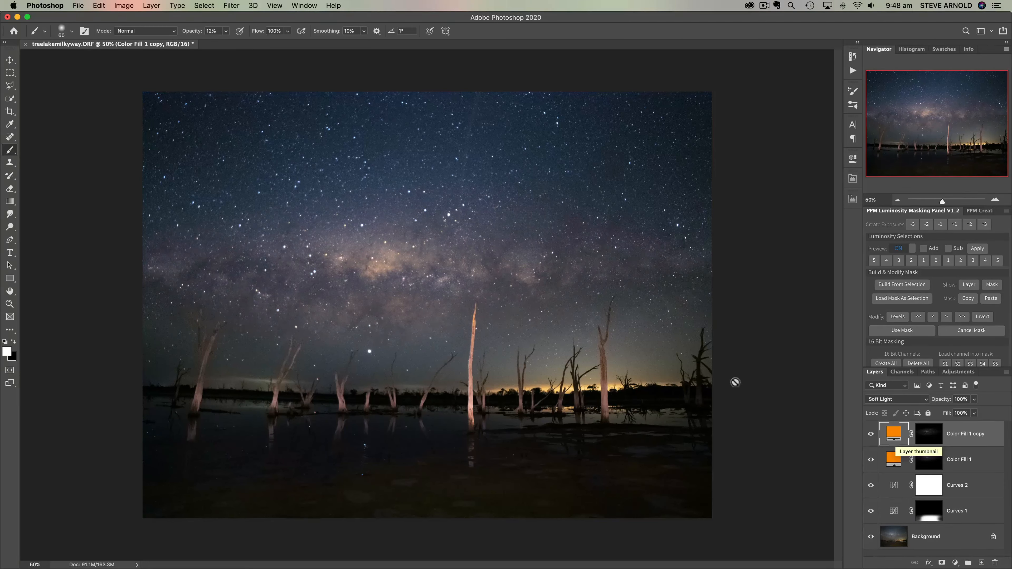
left_click(934, 439)
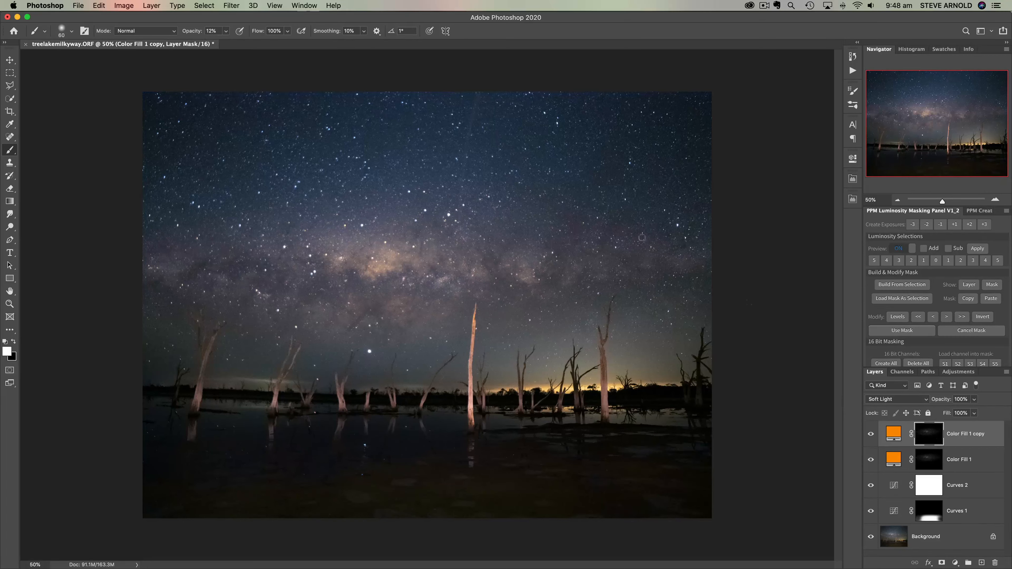
Set up a black 700 px brush at 68% opacity for painting on the Color Fill 1 copy mask
left_click(13, 342)
key("bracketright")
key("bracketright")
key("bracketright")
key("bracketright")
key("bracketright")
key("bracketright")
key("bracketright")
key("bracketright")
key("bracketright")
left_click(205, 32)
type("68")
key("Return")
Lower the Color Fill 1 copy layer's opacity to 71% and compare the image with and without the colour fills
left_click(894, 433)
left_click_drag(943, 403, 931, 405)
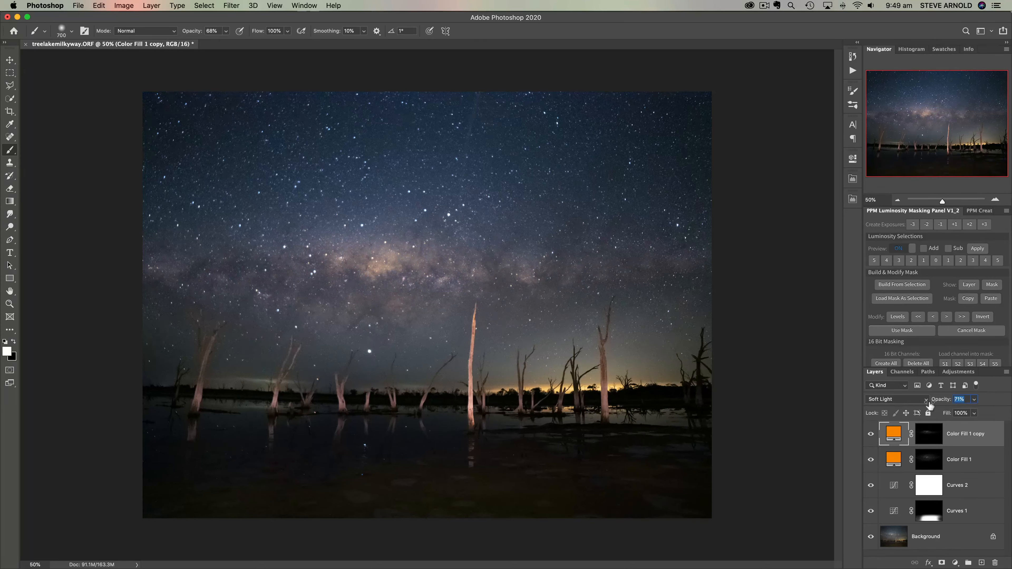
left_click(873, 434)
left_click(873, 434)
left_click(873, 434)
left_click(874, 435)
left_click(873, 434)
left_click(871, 459)
left_click(871, 435)
Add a Curves adjustment layer with an S-curve, using RGB points at input 194, output 216 and input 125, output 119
left_click(956, 563)
left_click(956, 563)
left_click(956, 564)
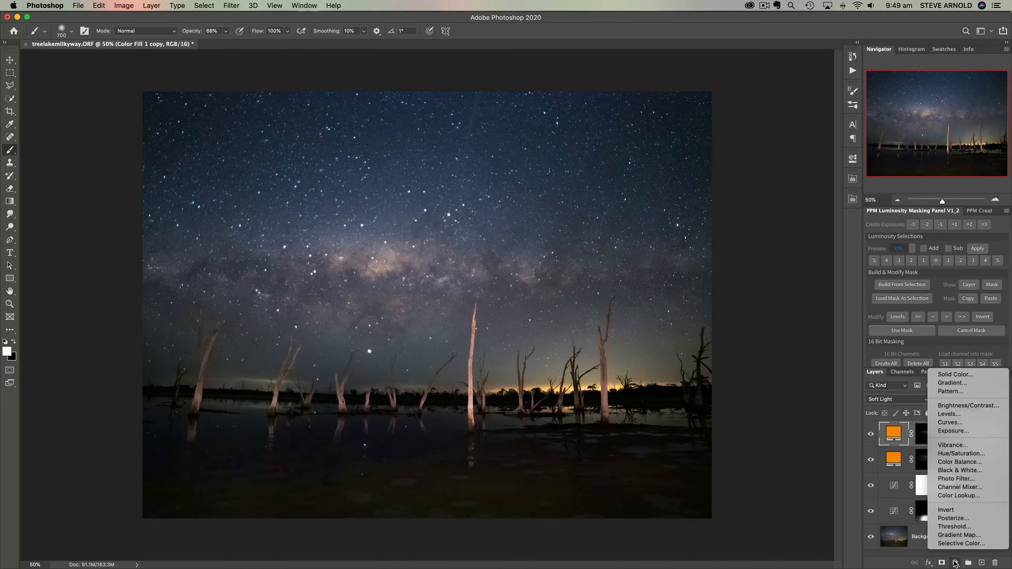
left_click(969, 422)
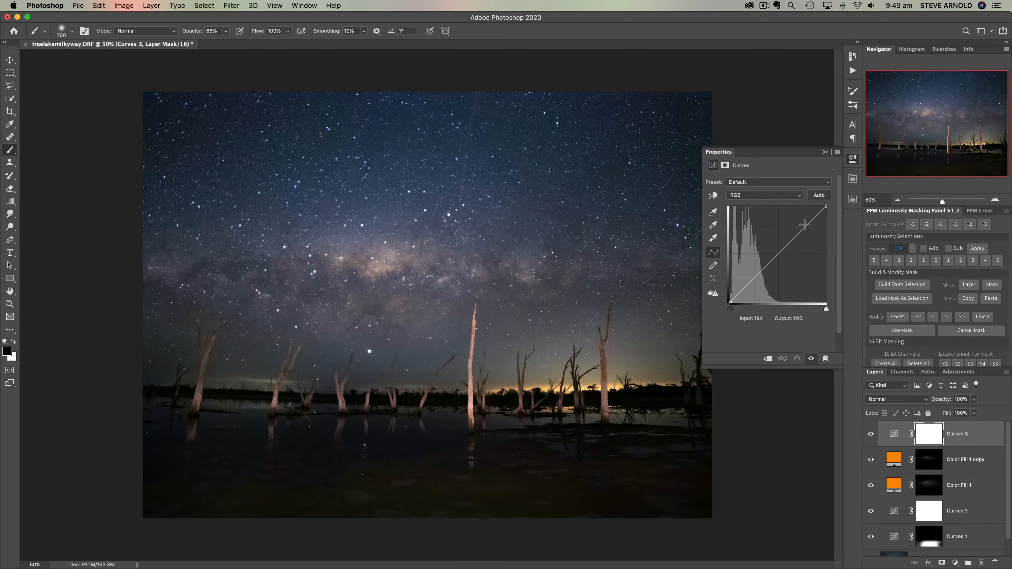
left_click_drag(808, 225, 804, 221)
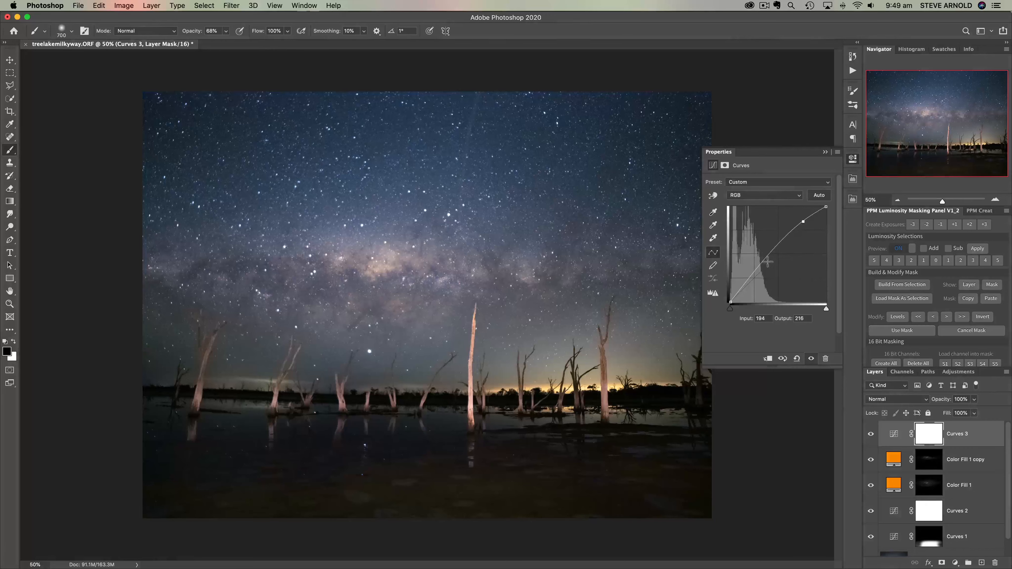
left_click_drag(765, 261, 778, 258)
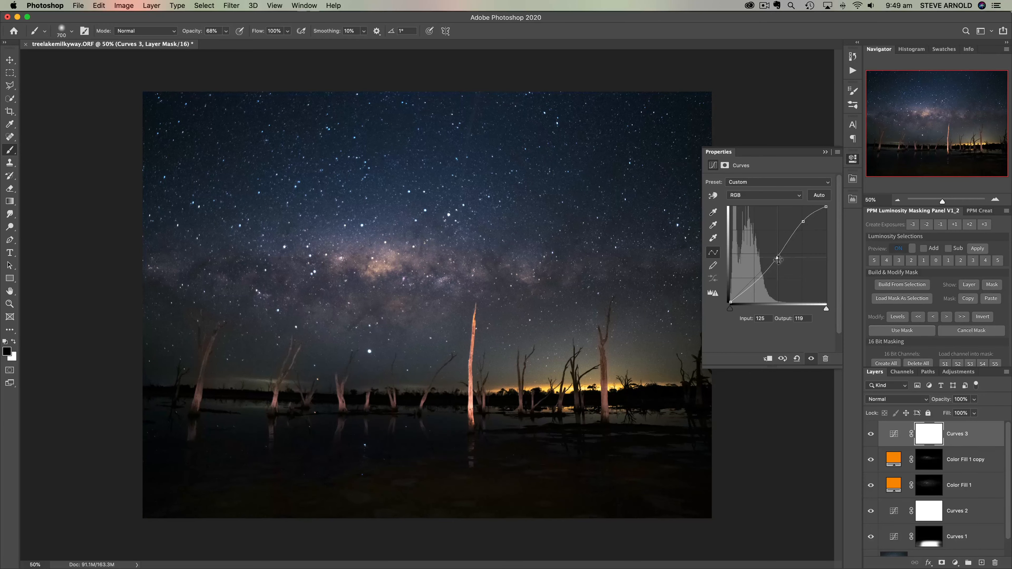
Compare the image with and without the Curves 3 contrast, and invert that layer's mask to black
left_click(870, 435)
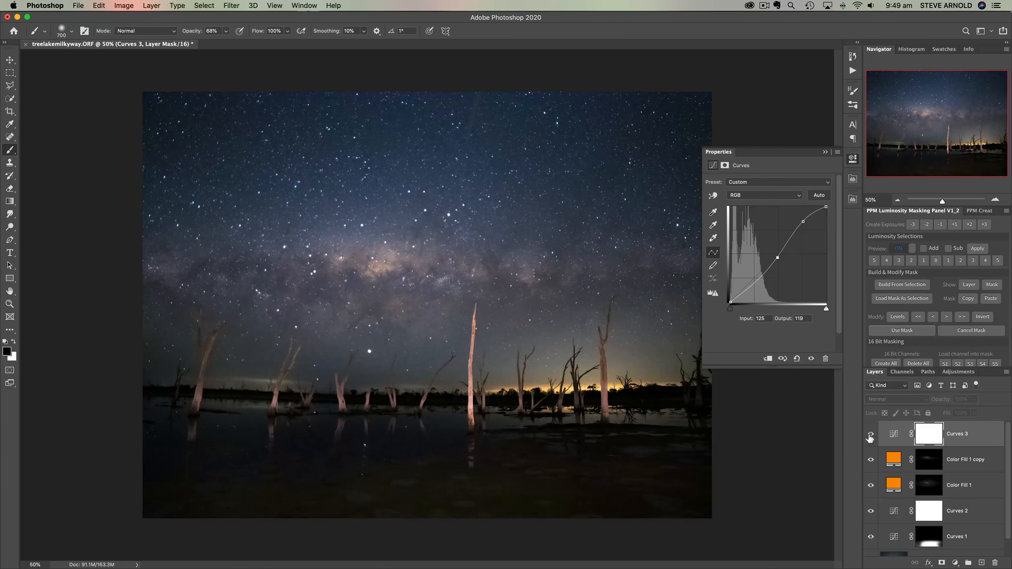
left_click(869, 433)
left_click(855, 169)
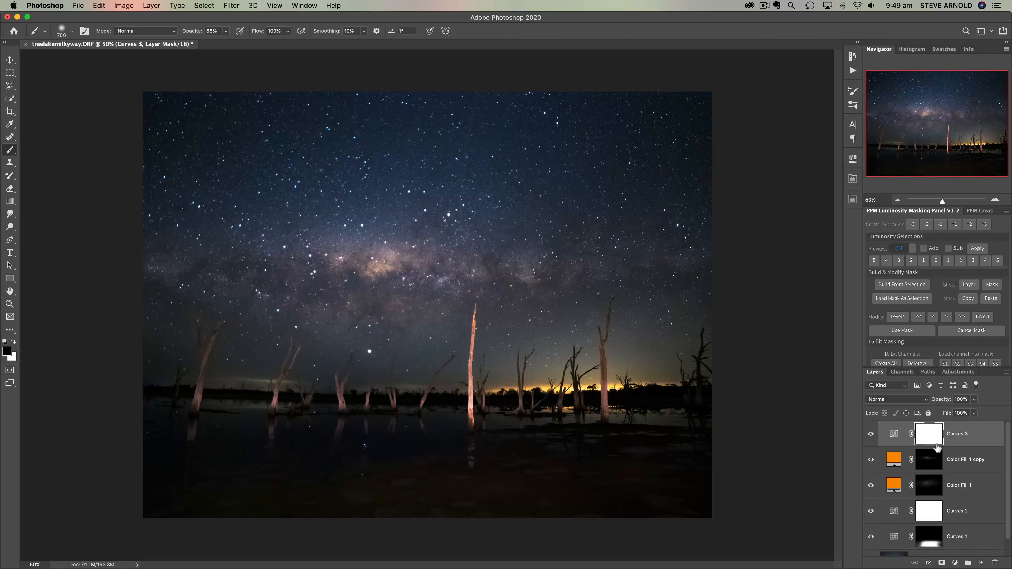
key("super+i")
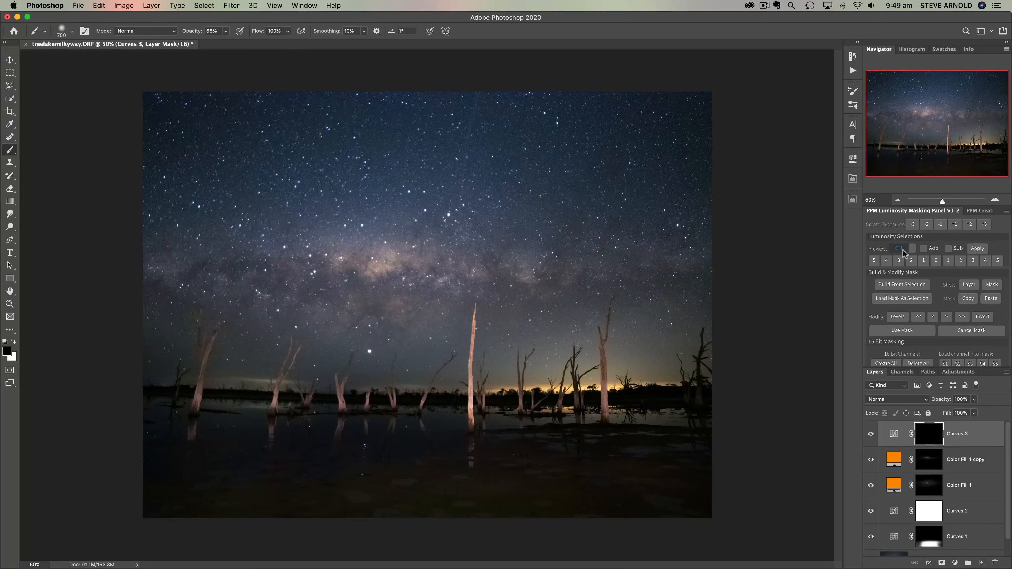
Build a level 1 highlights luminosity mask and set its Levels to 0.58 midtone and 174 white input
left_click(949, 261)
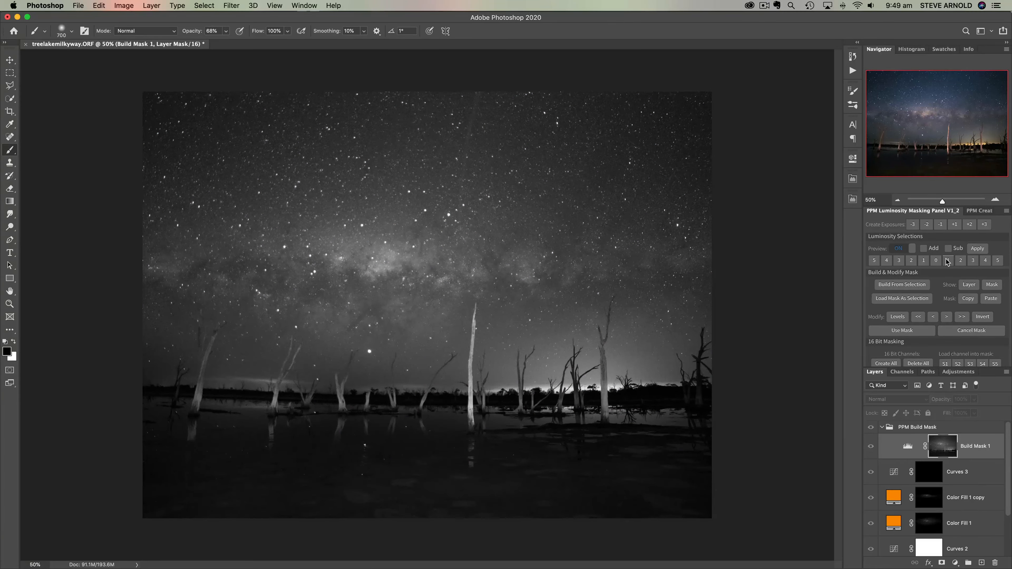
scroll(931, 311, "down", 1)
left_click(899, 304)
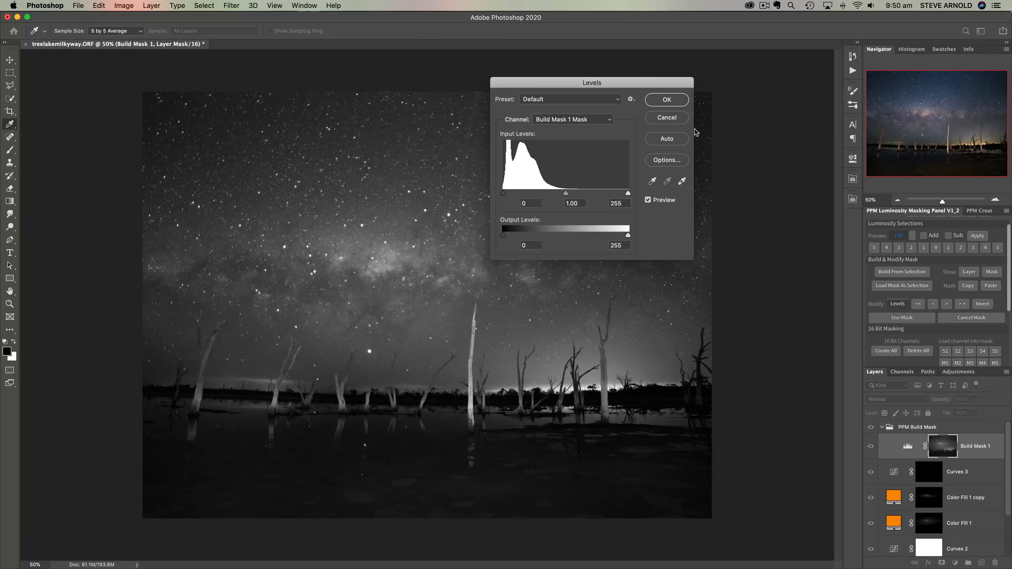
left_click_drag(647, 81, 690, 53)
left_click_drag(677, 162, 613, 162)
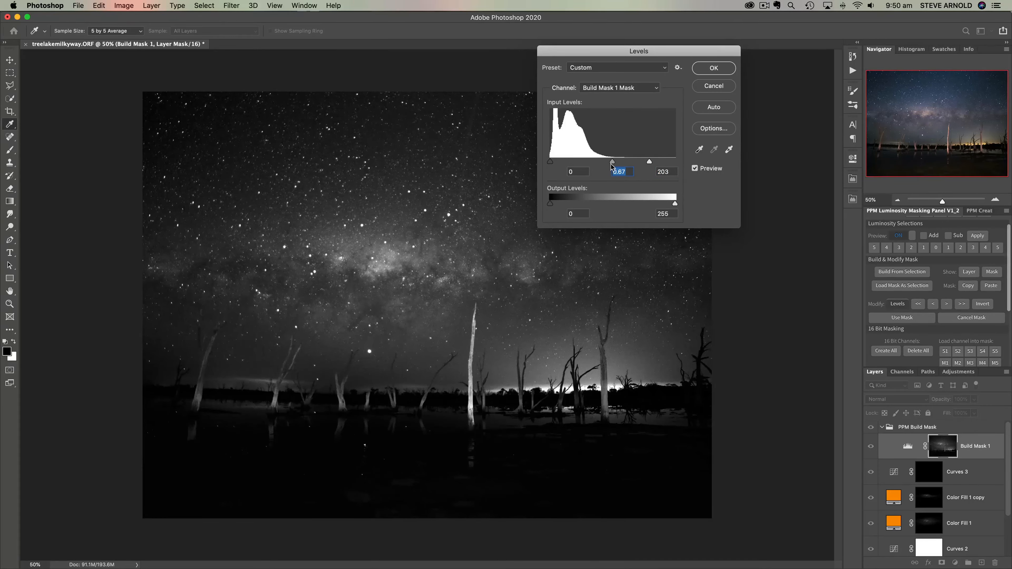
left_click_drag(617, 166, 637, 167)
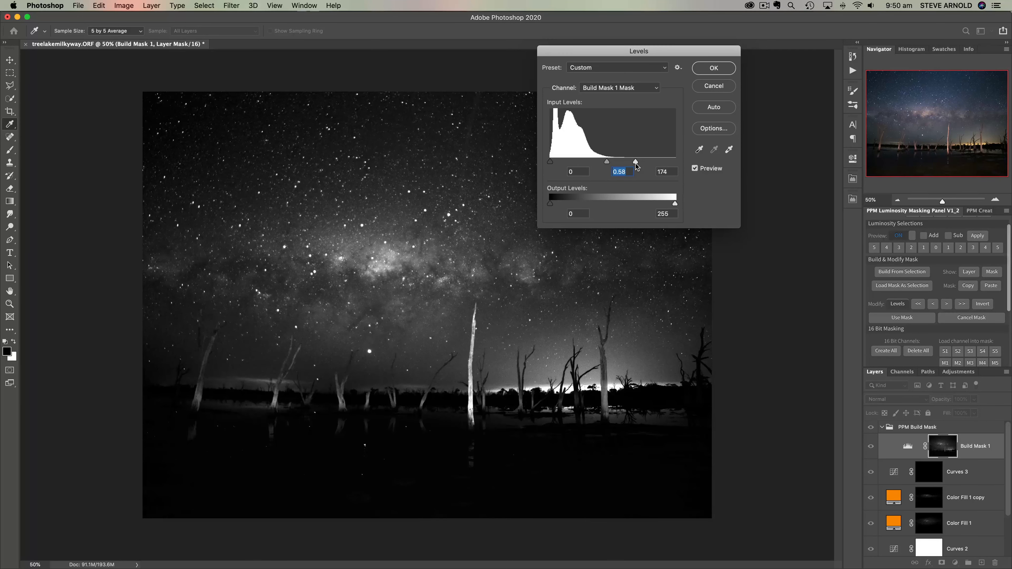
left_click(717, 72)
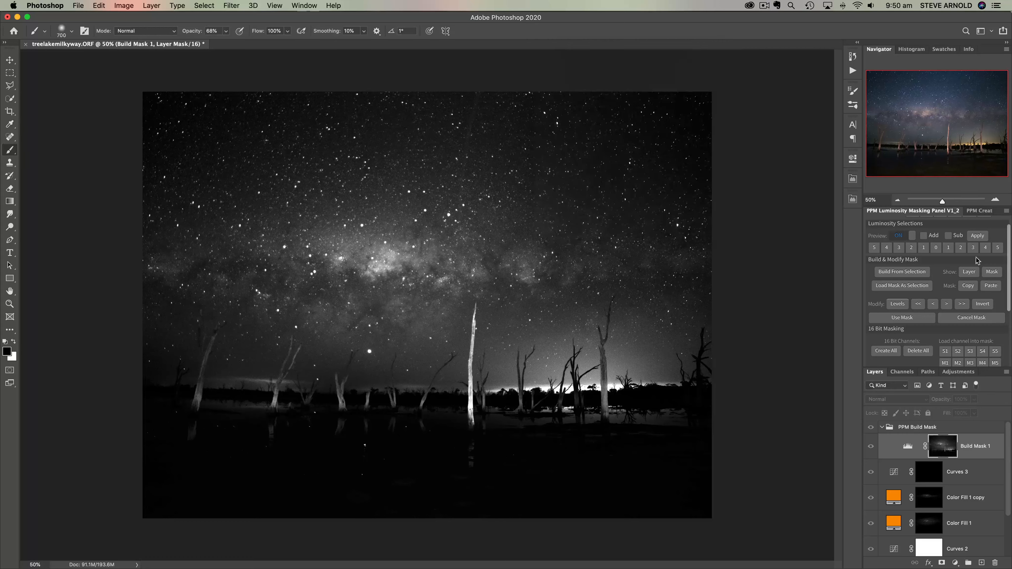
Load the luminosity mask as a selection, paint white at 41% opacity over the Milky Way on the Curves 3 mask, and deselect
left_click(881, 317)
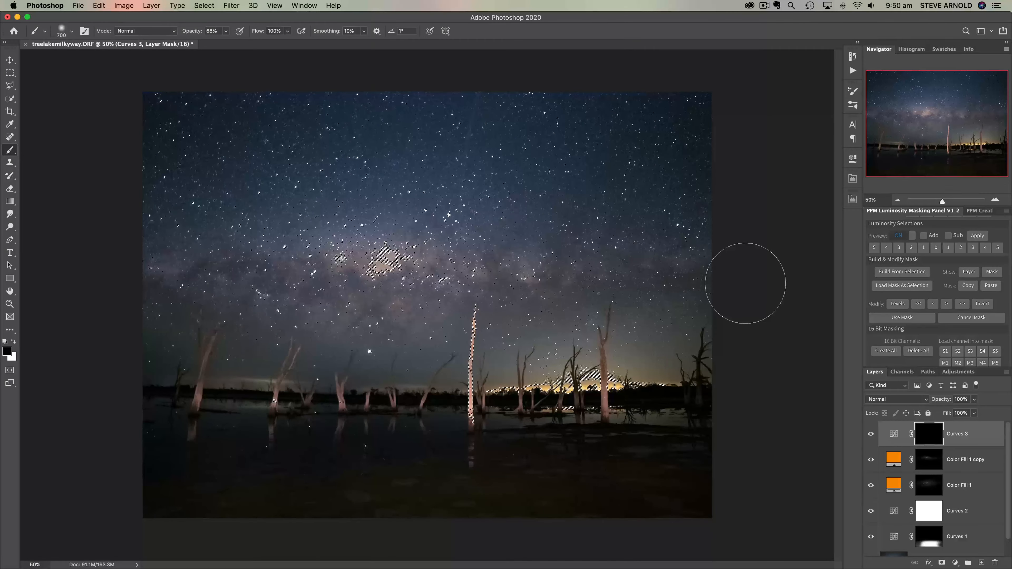
key("super+d")
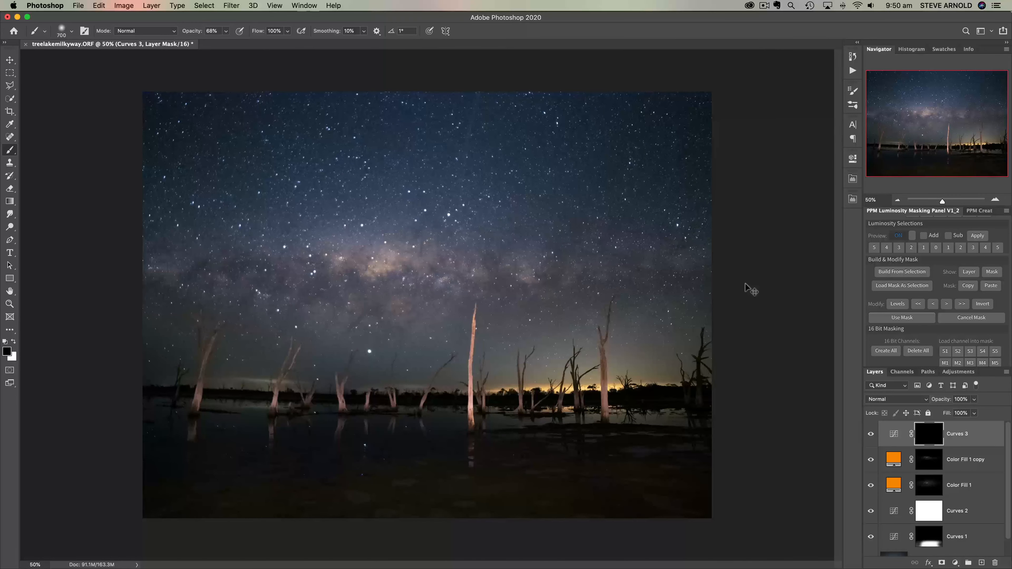
left_click(14, 342)
left_click_drag(196, 35, 184, 35)
mouse_move(452, 276)
left_mouse_down()
mouse_move(362, 271)
mouse_move(609, 268)
mouse_move(271, 289)
mouse_move(176, 274)
mouse_move(533, 276)
mouse_move(512, 282)
left_mouse_up()
mouse_move(369, 315)
left_mouse_down()
mouse_move(352, 290)
mouse_move(181, 267)
mouse_move(675, 265)
mouse_move(582, 270)
left_mouse_up()
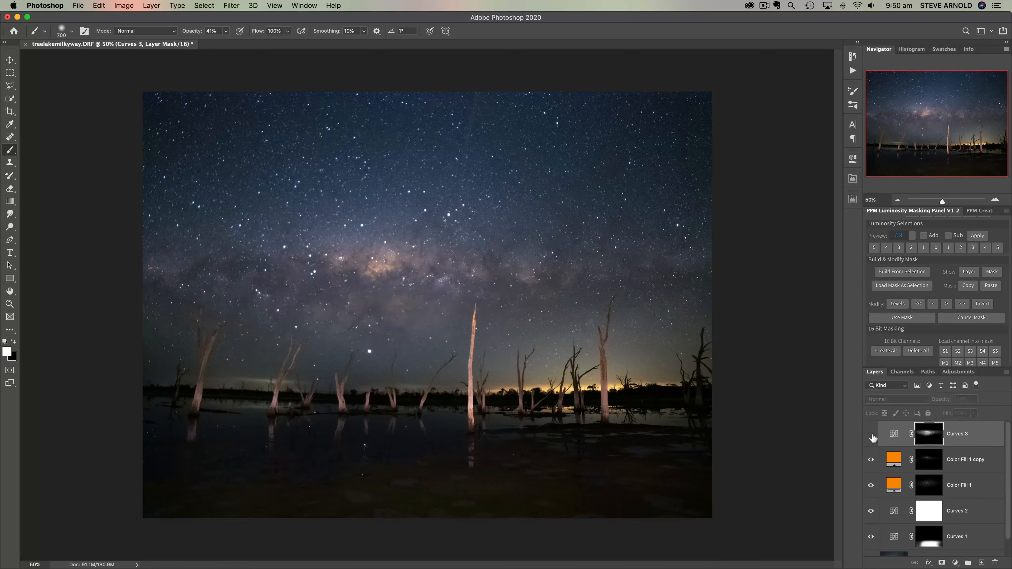
key("super+d")
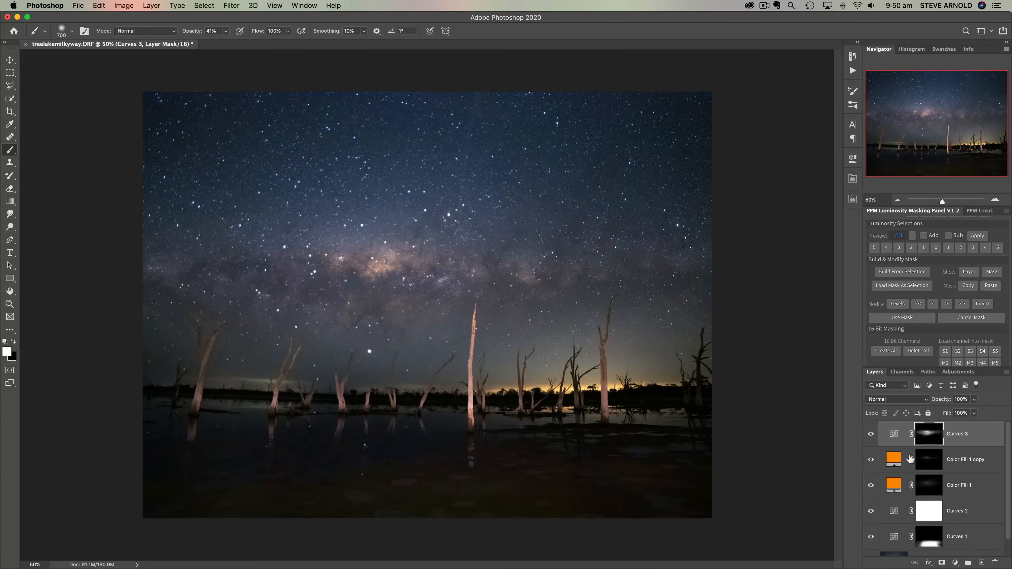
Add another Curves adjustment layer above Curves 3 and place a green channel point at input 139, output 139
left_click(956, 563)
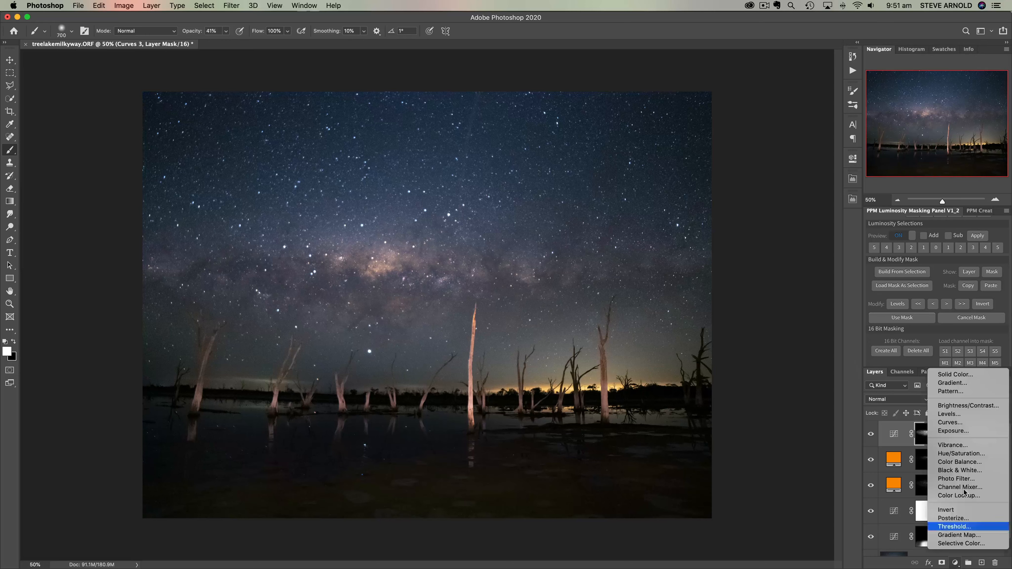
left_click(818, 451)
left_click(956, 562)
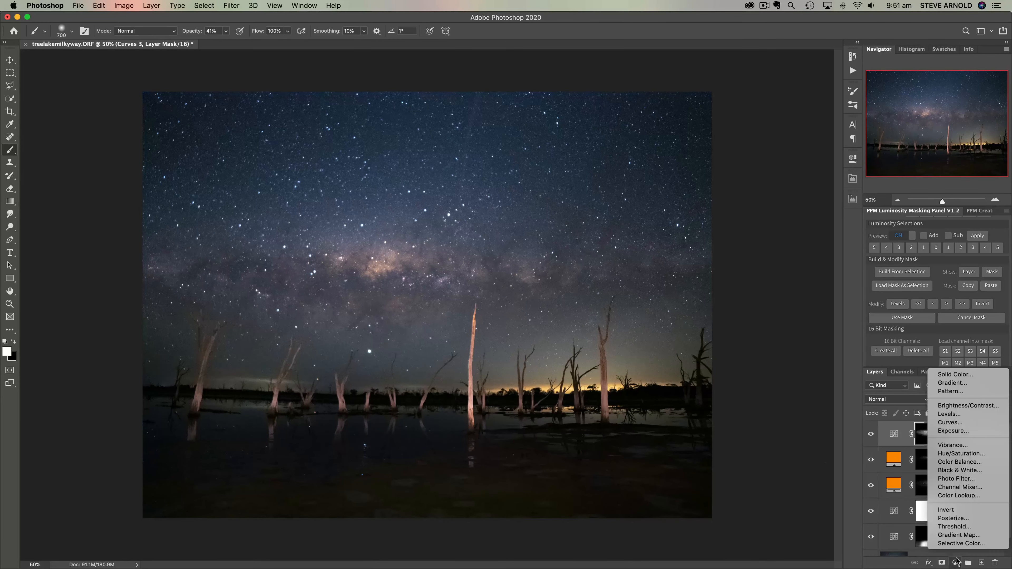
left_click(964, 423)
left_click(764, 195)
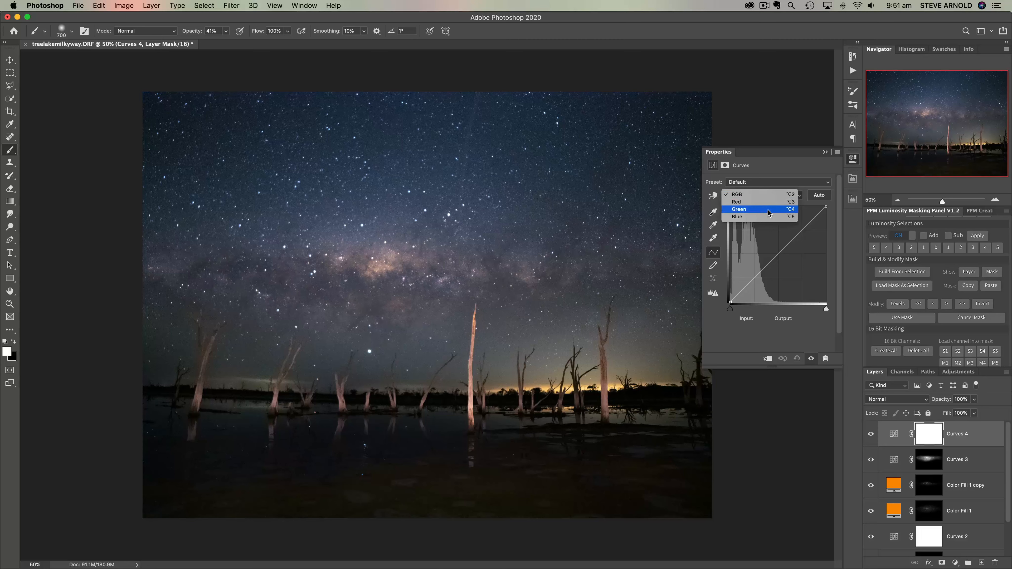
left_click(769, 215)
left_click_drag(783, 251, 782, 250)
left_click(770, 195)
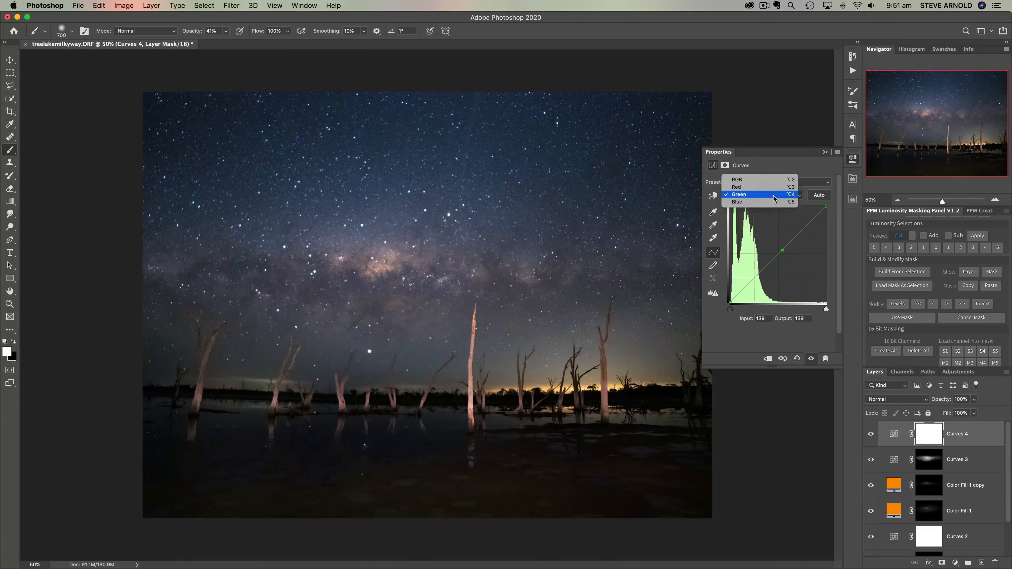
left_click(783, 250)
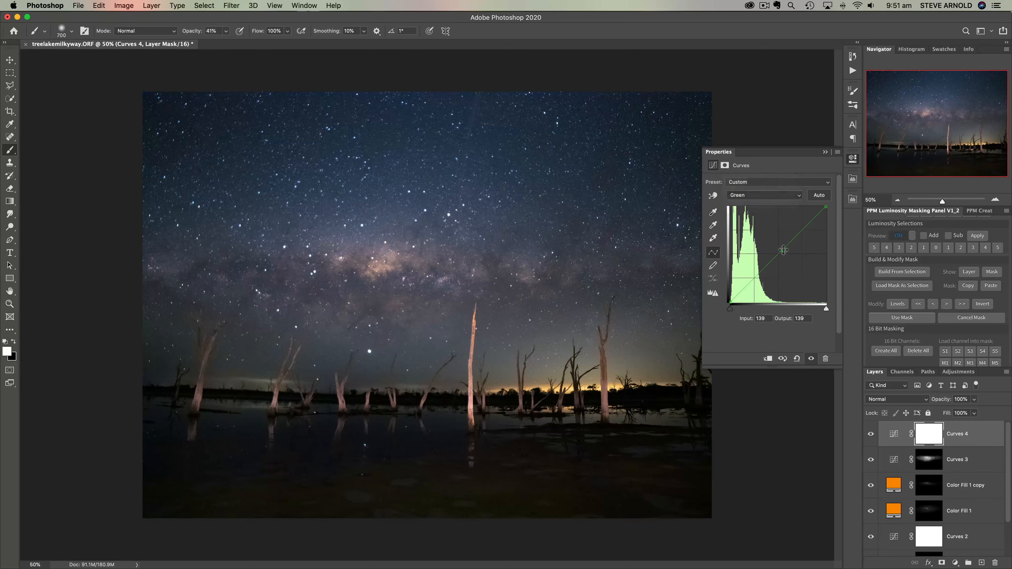
Lower the red curve to output 136 at input 141 and raise the blue curve to output 146 at input 135
left_click(766, 196)
left_click(757, 186)
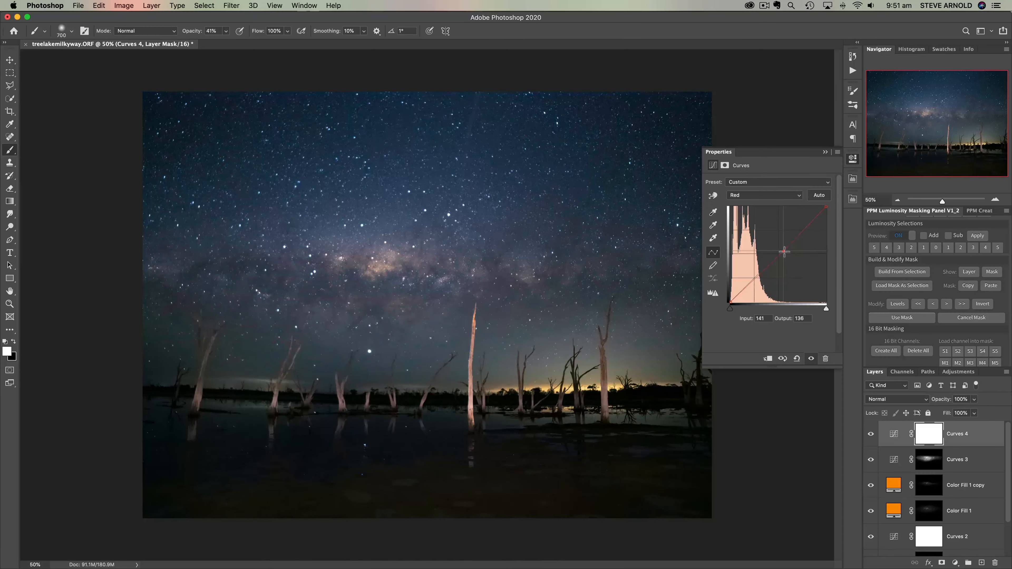
left_click(768, 197)
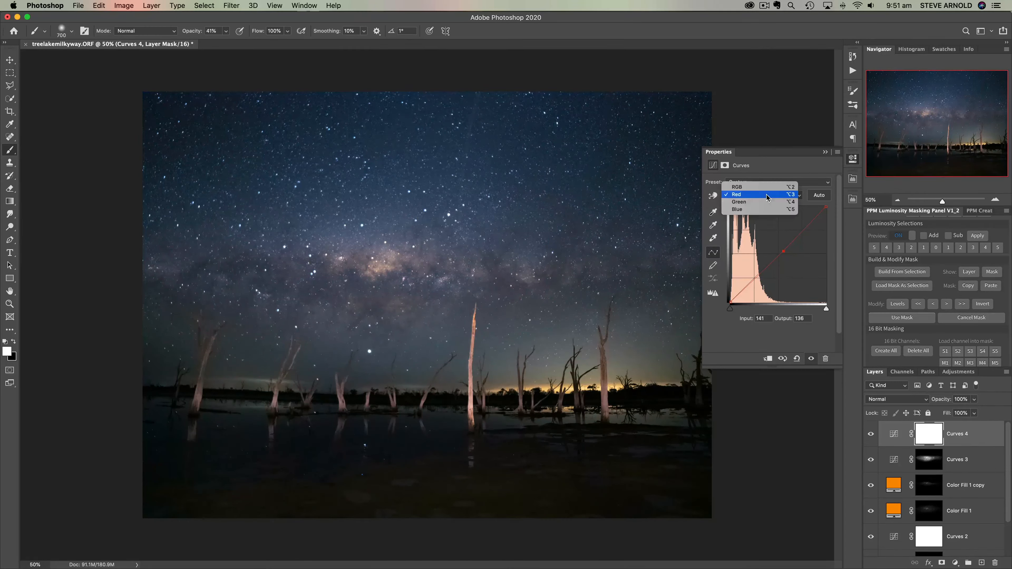
left_click(767, 208)
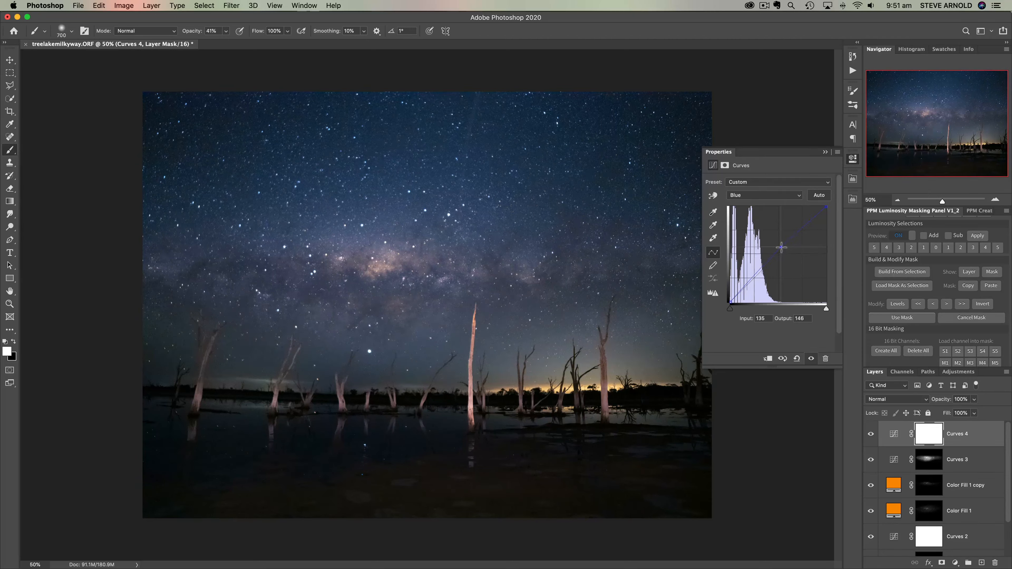
Invert the Curves 4 layer mask to black and close its properties
left_click(939, 436)
key("super+i")
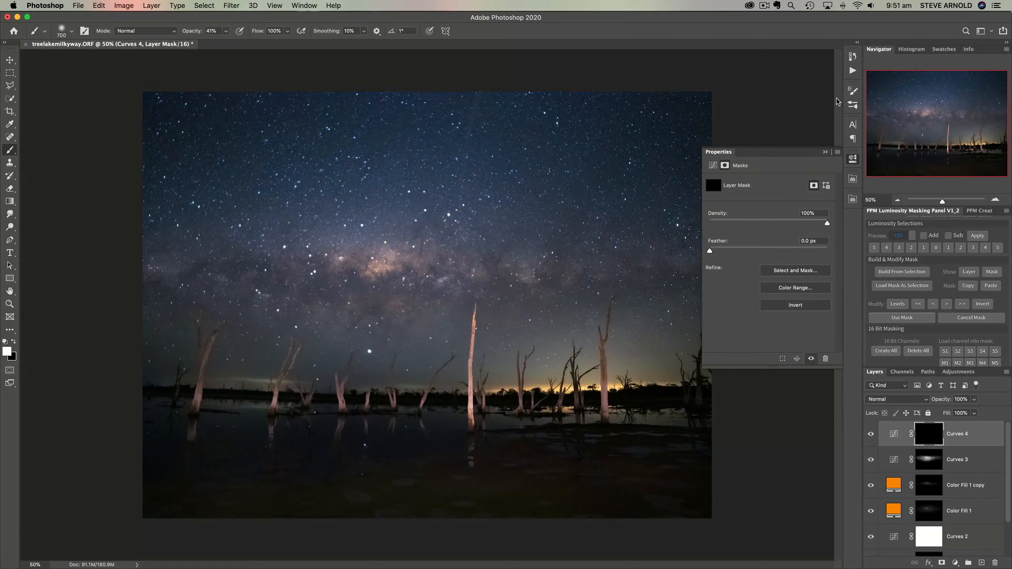
left_click(853, 159)
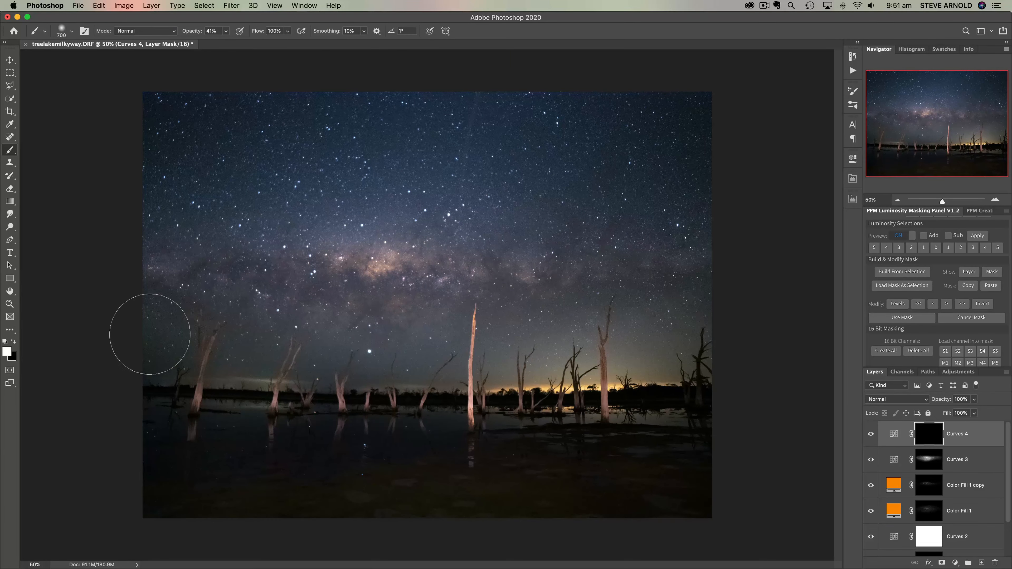
Paint white at 41% opacity over the lower sky on the Curves 4 mask, and across the upper sky with a 1200 px brush
mouse_move(115, 329)
left_mouse_down()
mouse_move(350, 357)
mouse_move(566, 339)
mouse_move(745, 343)
mouse_move(391, 359)
left_mouse_up()
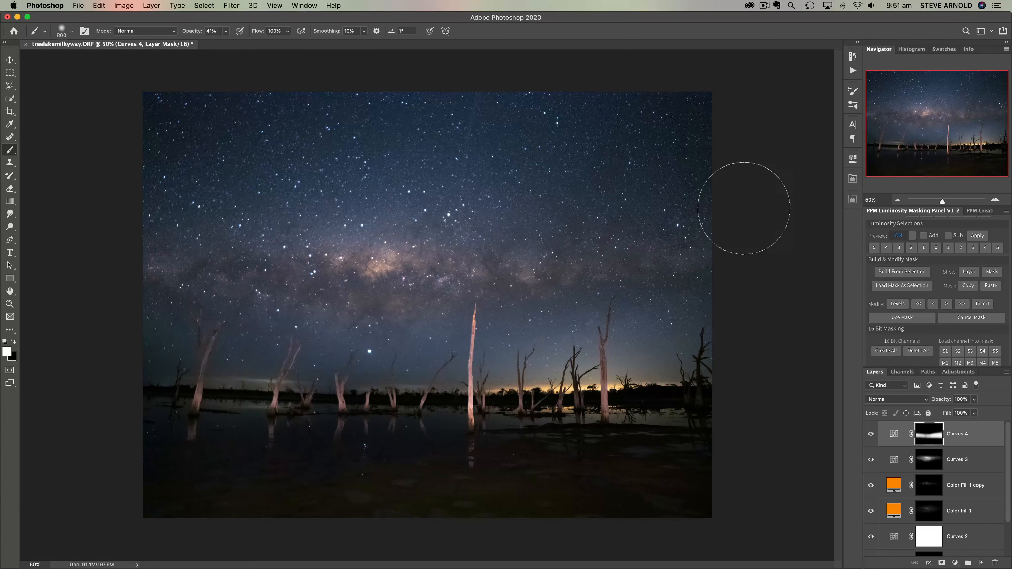
key("bracketright")
key("bracketright")
key("bracketright")
key("bracketright")
key("bracketright")
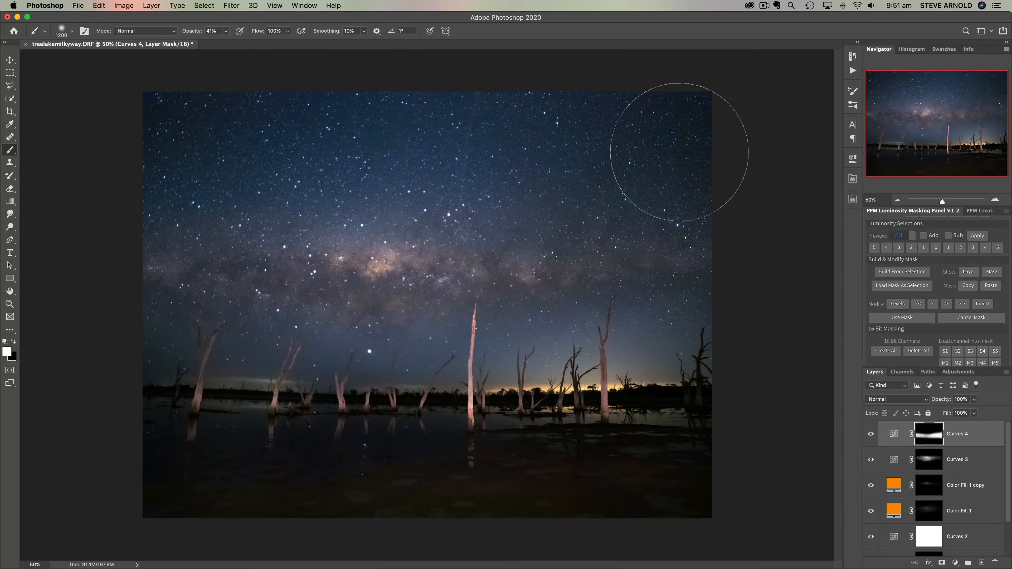
mouse_move(735, 171)
left_mouse_down()
mouse_move(497, 140)
mouse_move(233, 158)
mouse_move(172, 174)
left_mouse_up()
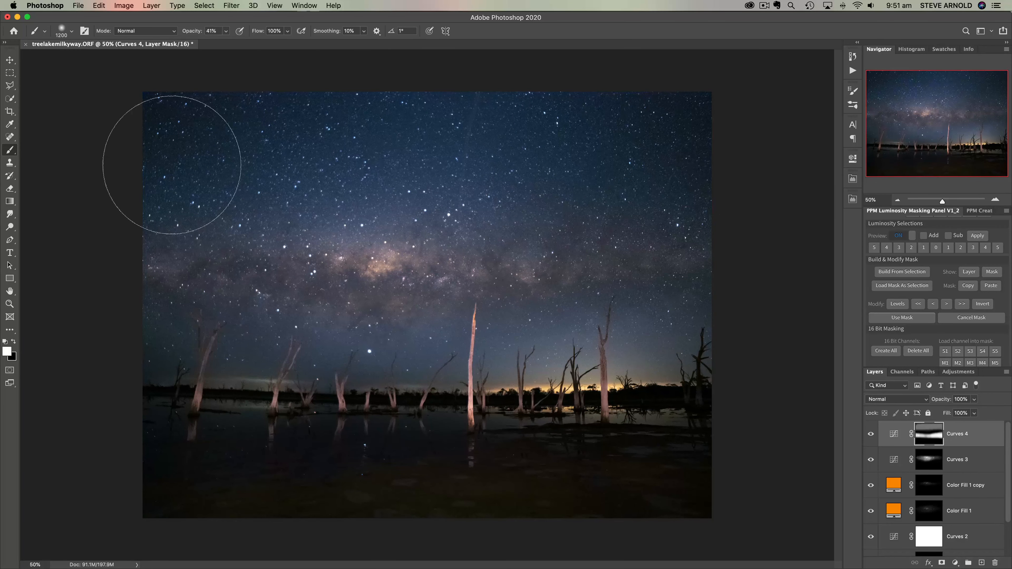
left_click(871, 434)
left_click(872, 437)
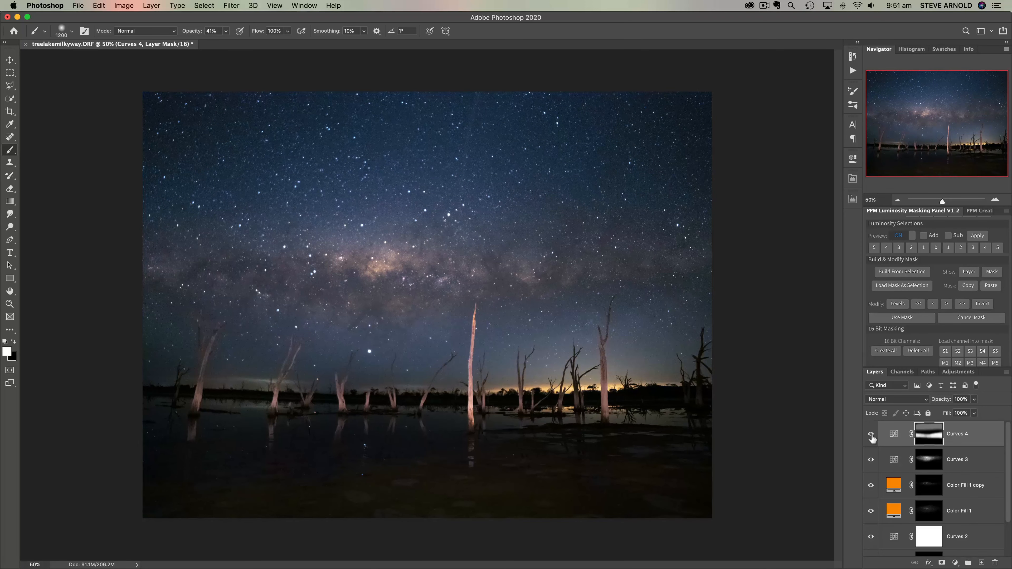
left_click(902, 200)
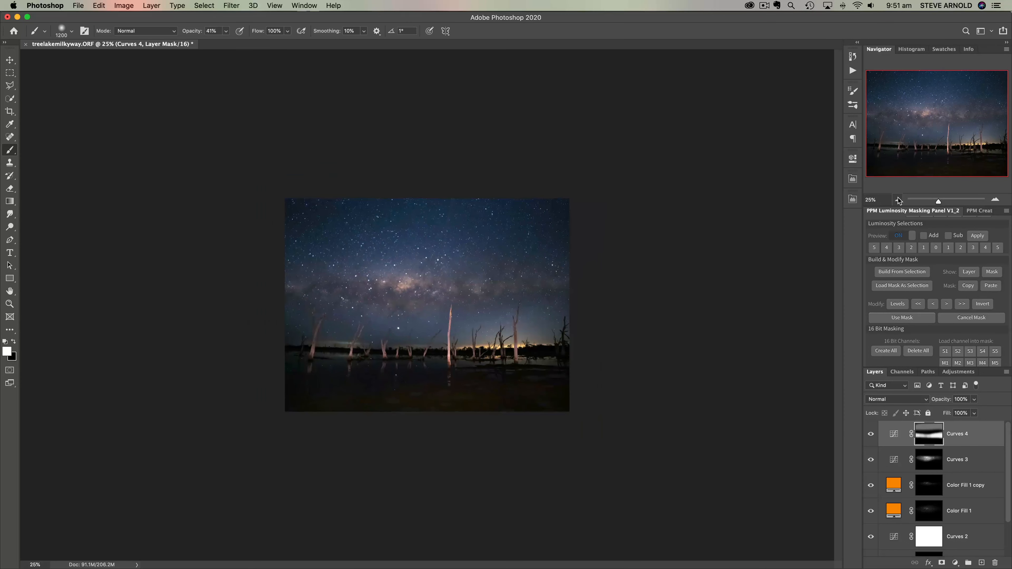
left_click(997, 200)
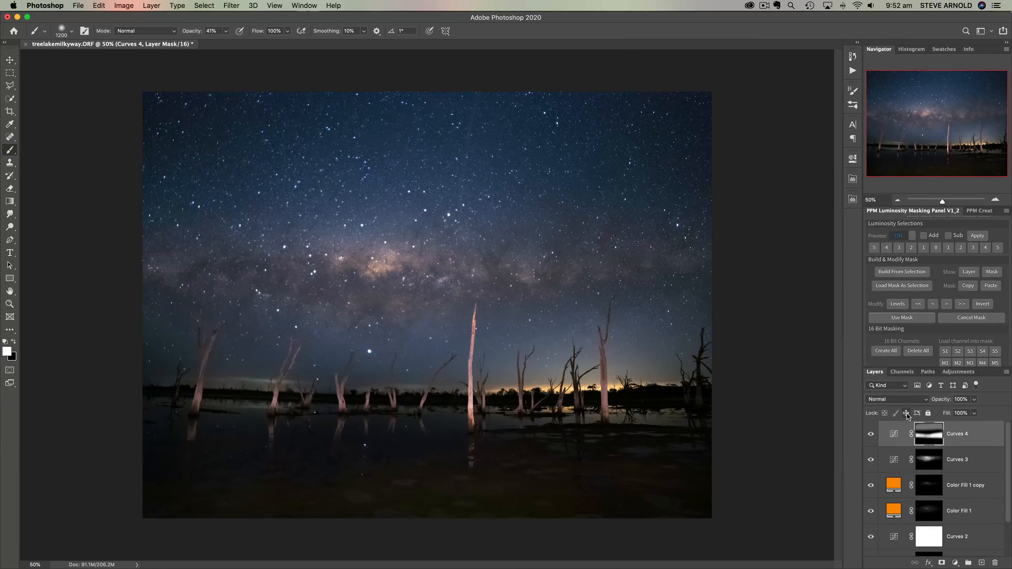
Add a Curves adjustment layer above Curves 4 and brighten its RGB curve with a point at input 126, output 148
left_click(955, 563)
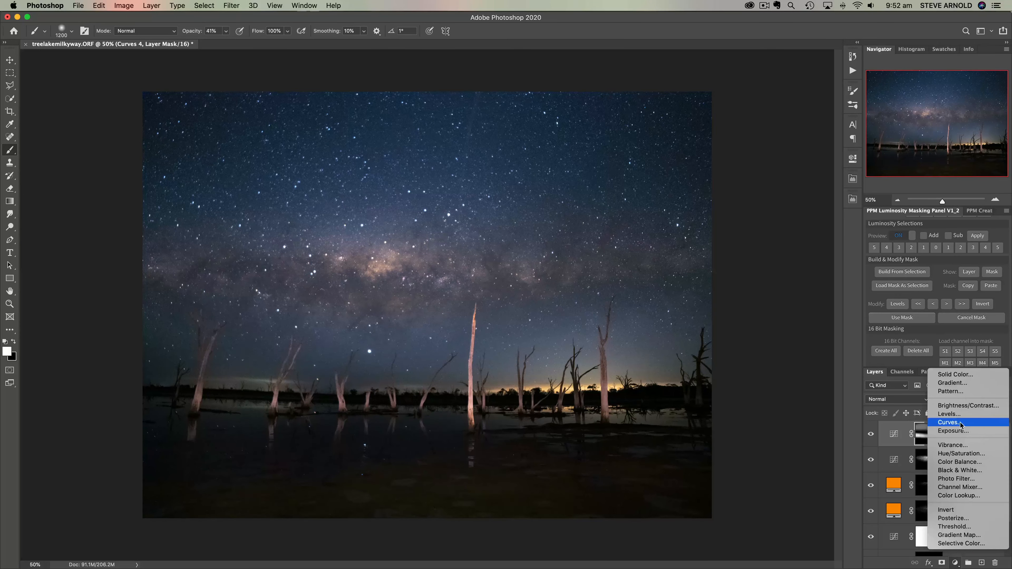
left_click(951, 422)
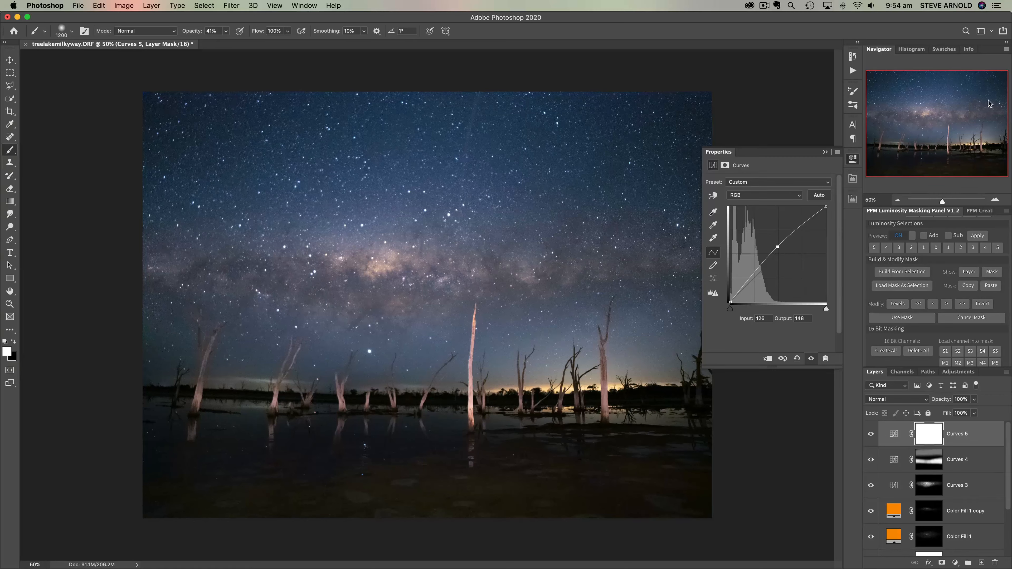
left_click(854, 159)
Add another Curves adjustment layer above Curves 5, lower the midpoint of its green channel, and invert its mask to black
left_click(955, 563)
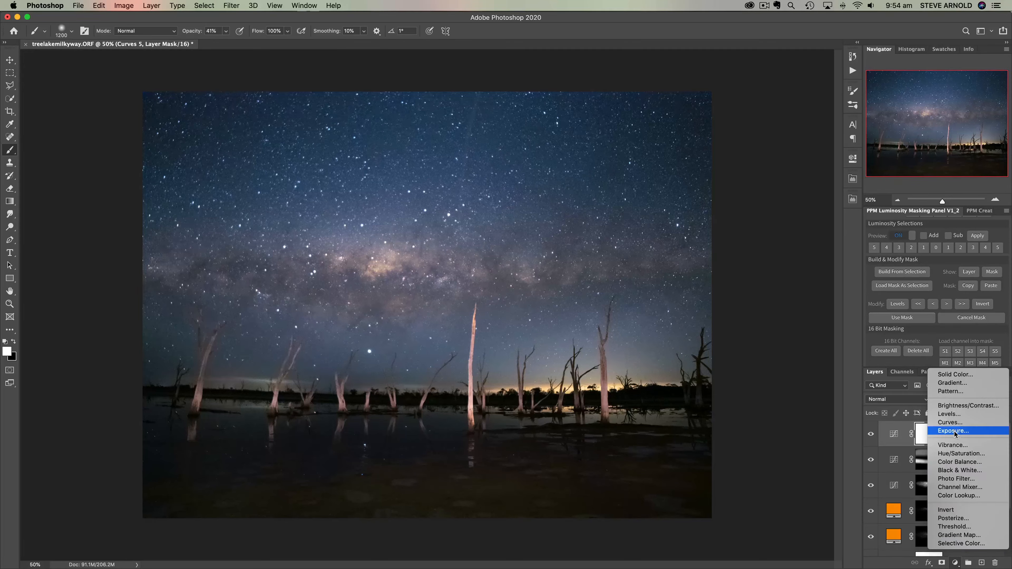
left_click(949, 424)
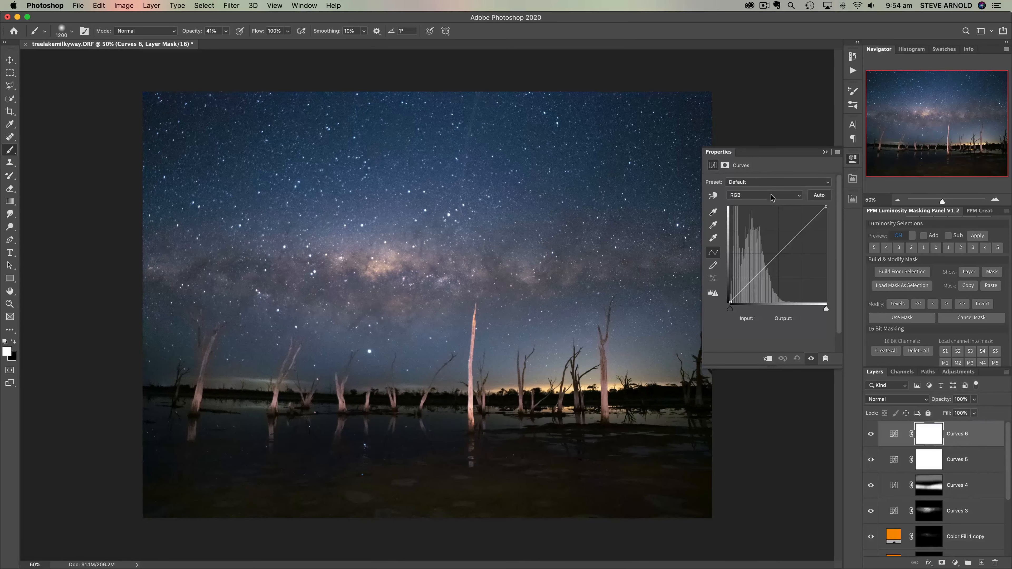
left_click(764, 195)
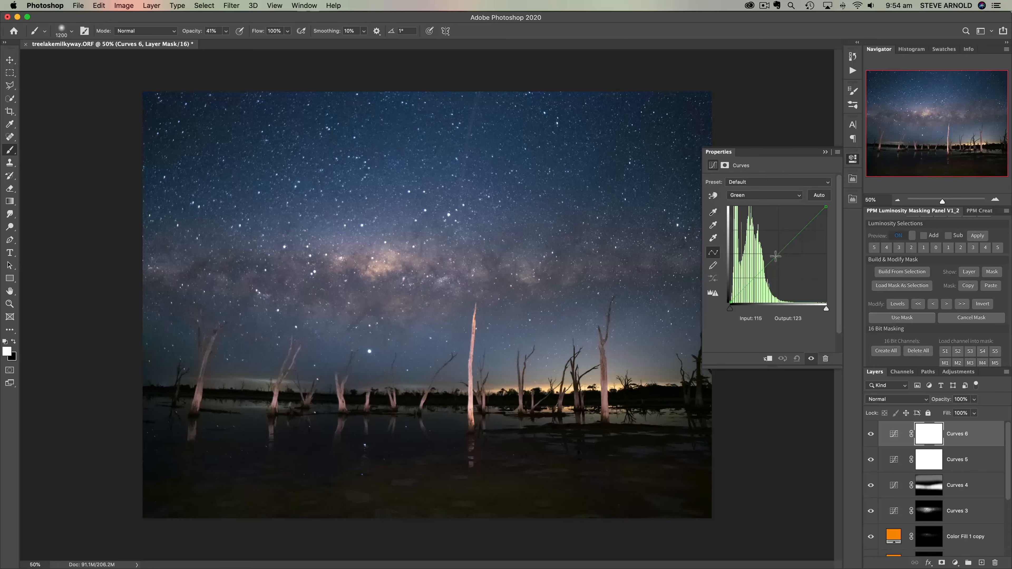
left_click(775, 258)
left_click(925, 434)
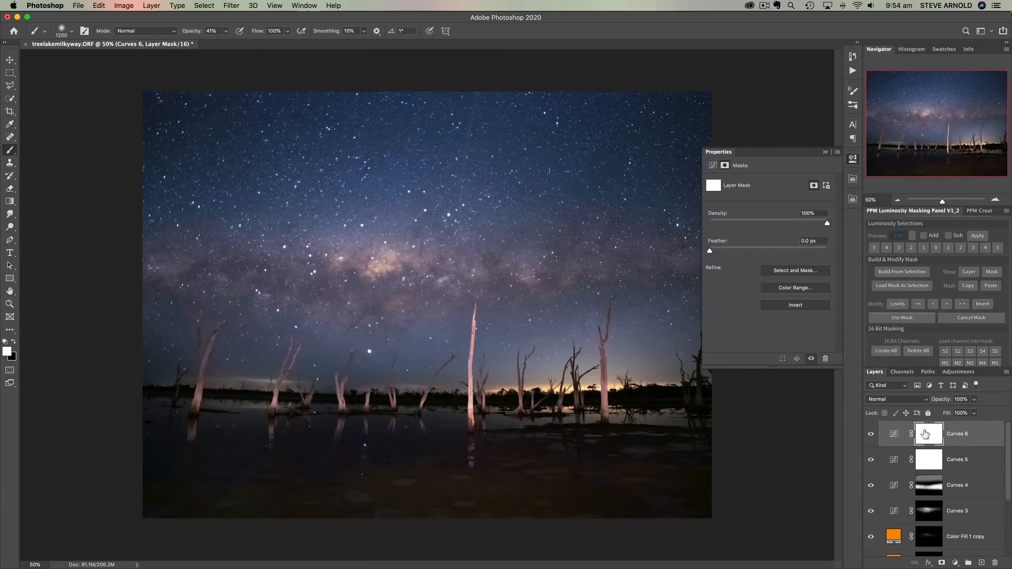
key("super+i")
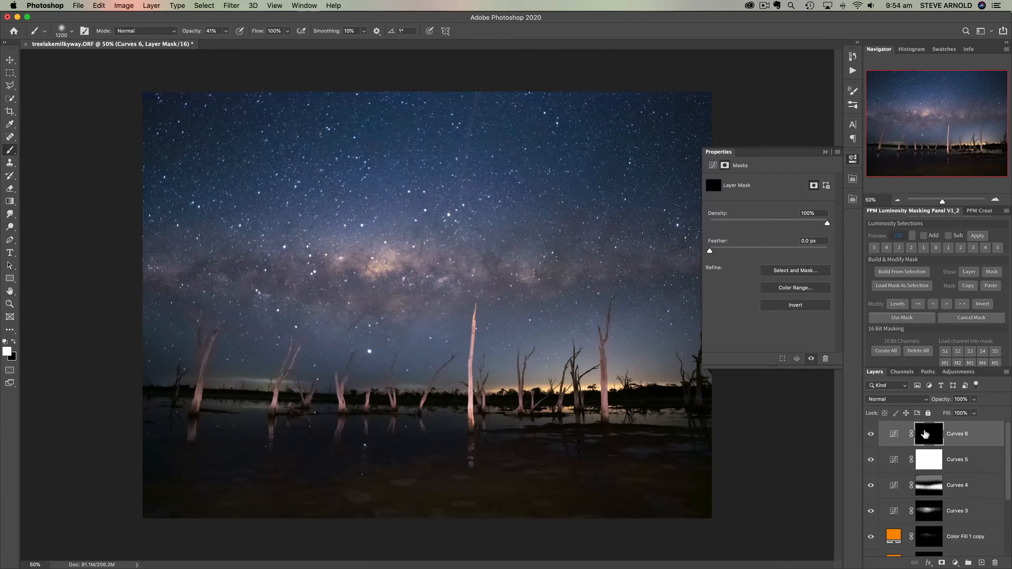
Paint white at 41% opacity on the Curves 6 mask over the upper sky corners and edge, the left horizon and the right-hand sky
left_click(898, 199)
mouse_move(562, 199)
left_mouse_down()
mouse_move(604, 215)
mouse_move(581, 162)
mouse_move(563, 222)
mouse_move(566, 175)
left_mouse_up()
mouse_move(285, 161)
left_mouse_down()
mouse_move(184, 219)
mouse_move(343, 143)
left_mouse_up()
mouse_move(317, 175)
left_mouse_down()
mouse_move(213, 231)
mouse_move(322, 184)
left_mouse_up()
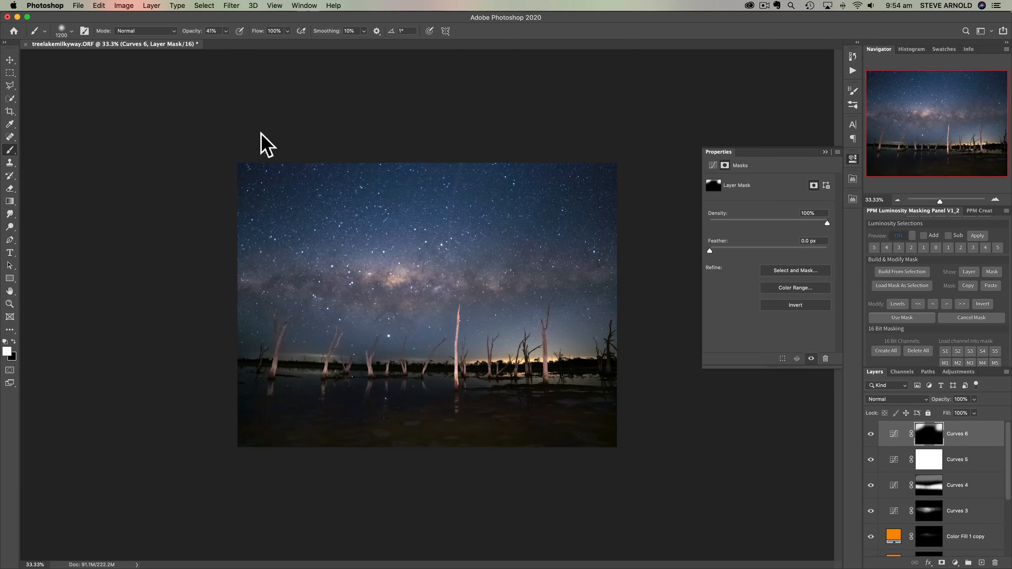
mouse_move(249, 357)
left_mouse_down()
mouse_move(232, 329)
mouse_move(334, 368)
left_mouse_up()
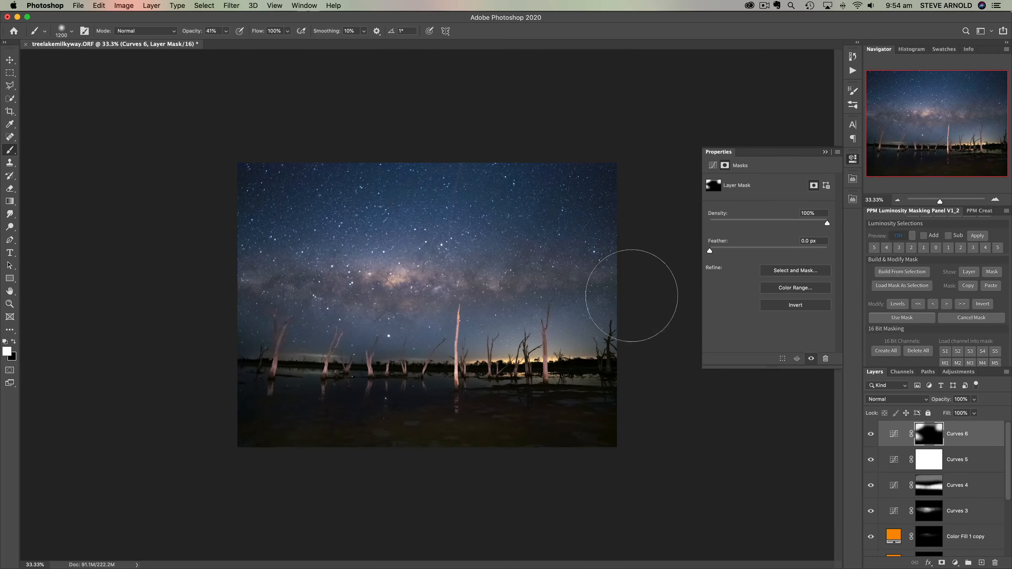
mouse_move(632, 295)
left_mouse_down()
mouse_move(599, 311)
mouse_move(612, 189)
mouse_move(513, 165)
mouse_move(479, 173)
left_mouse_up()
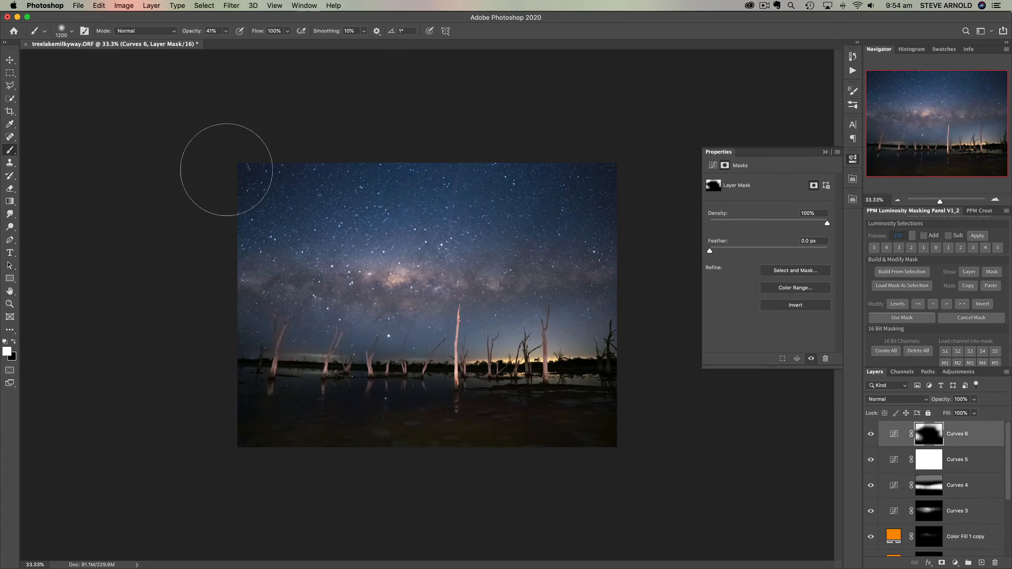
Compare the photo with and without the Curves 6 layer to check the sky's colour shift
left_click(874, 435)
left_click(874, 435)
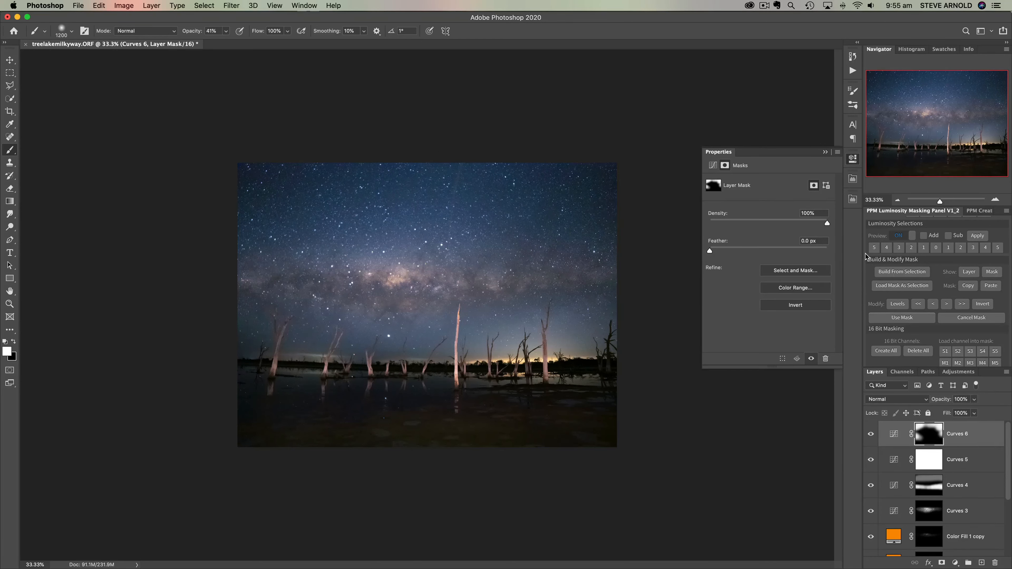
left_click(871, 435)
left_click(872, 435)
left_click(871, 434)
left_click(872, 435)
left_click(996, 200)
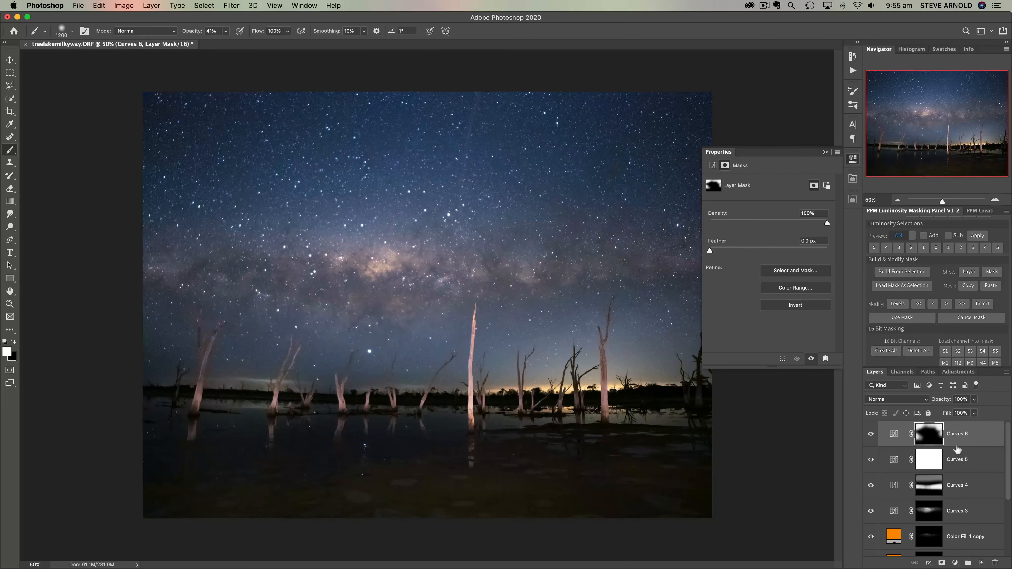
Add a Curves adjustment layer above Curves 6 and shape an S-curve with RGB points at input 148, output 184 and input 58, output 48
left_click(956, 563)
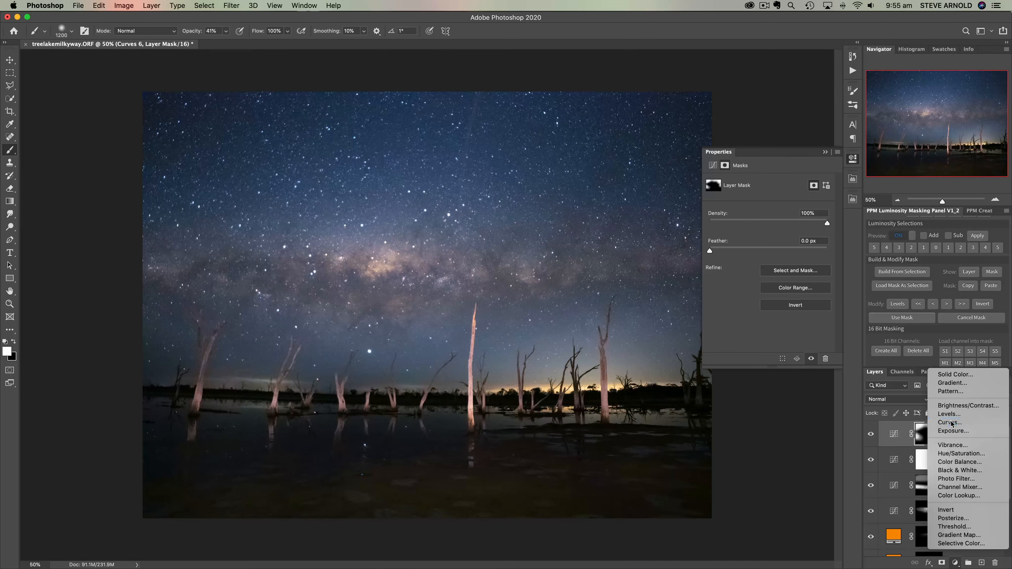
left_click(956, 423)
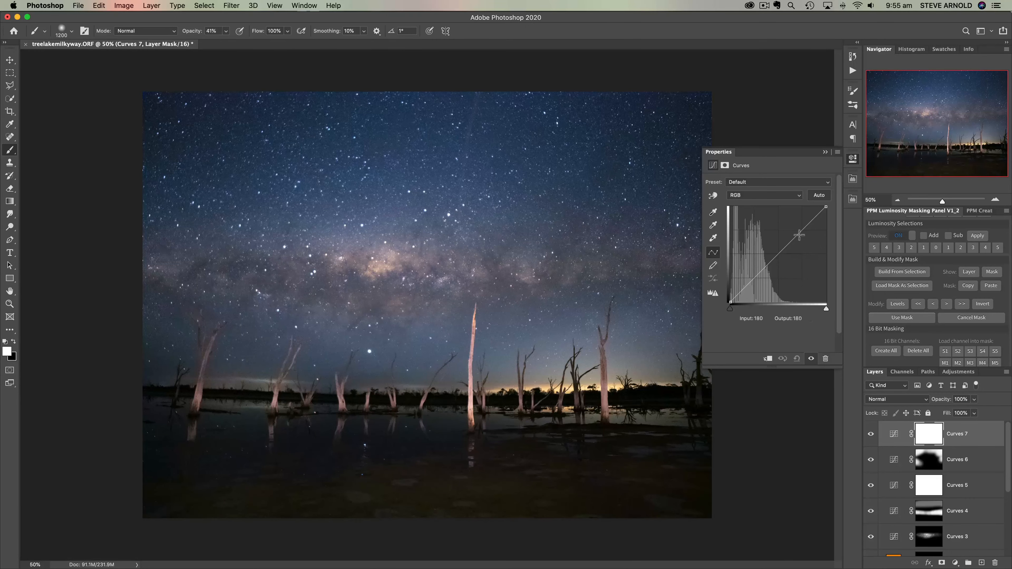
left_click_drag(800, 235, 786, 234)
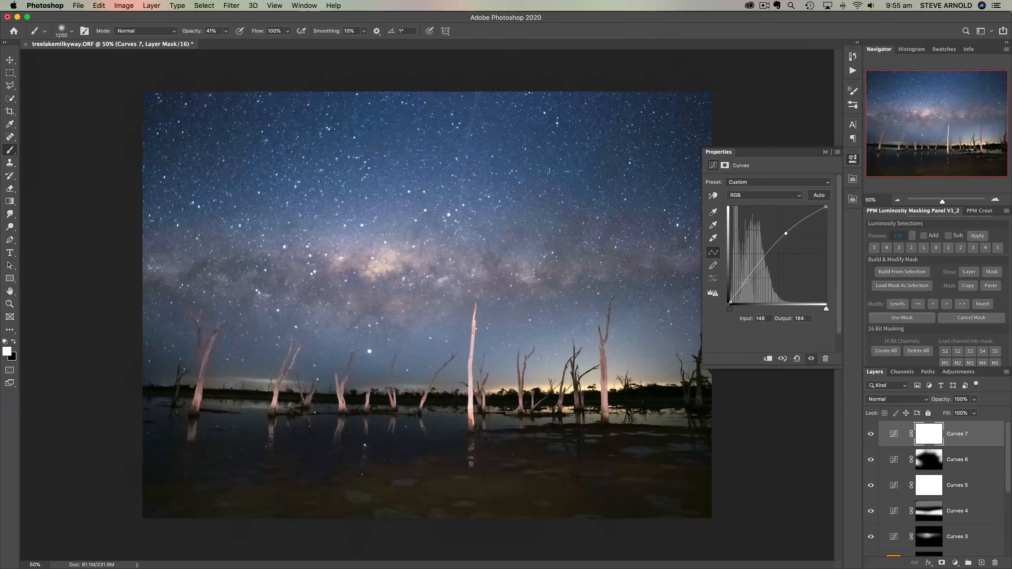
left_click_drag(748, 281, 752, 284)
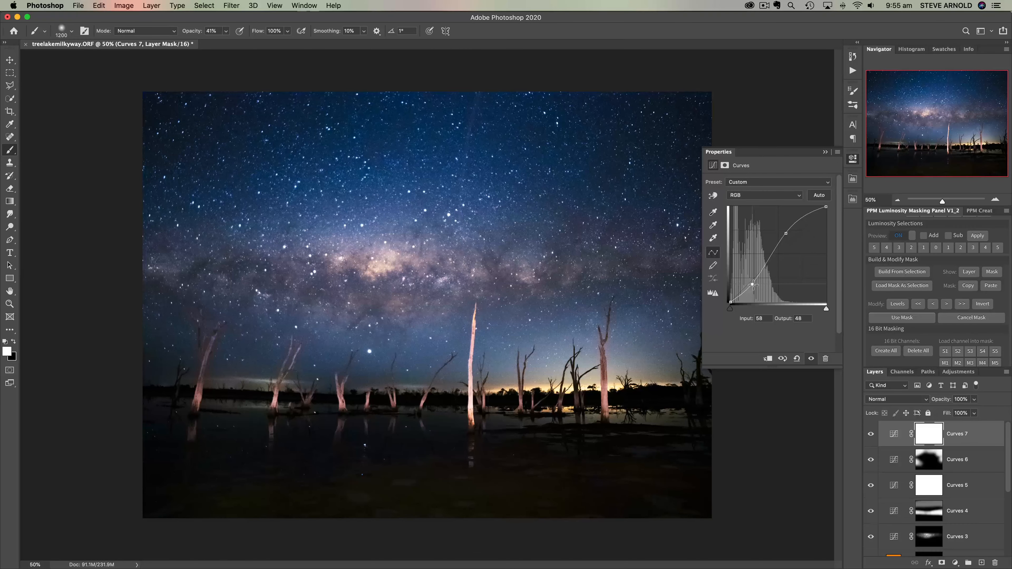
Invert the Curves 7 layer mask to black and close its properties
left_click(932, 435)
key("super+i")
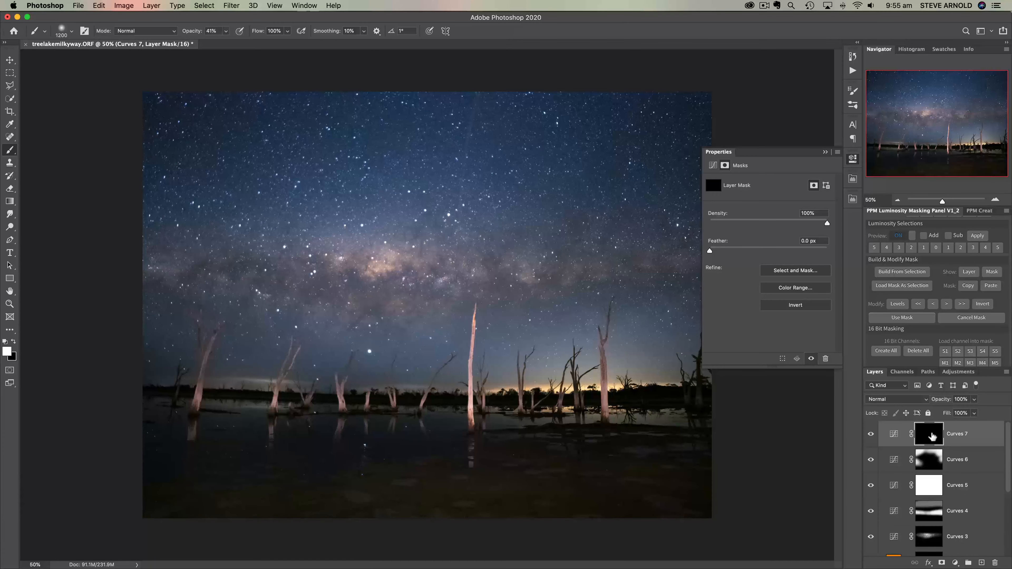
left_click(853, 161)
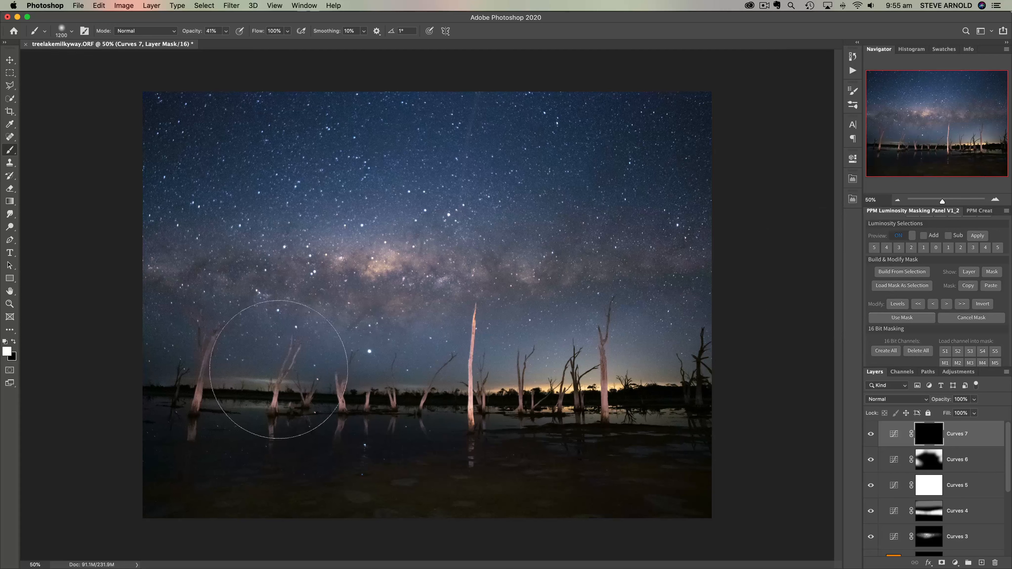
Paint white at 41% opacity with an 800 px brush along the Milky Way on the Curves 7 mask, and compare the layer on and off
key("bracketleft")
key("bracketleft")
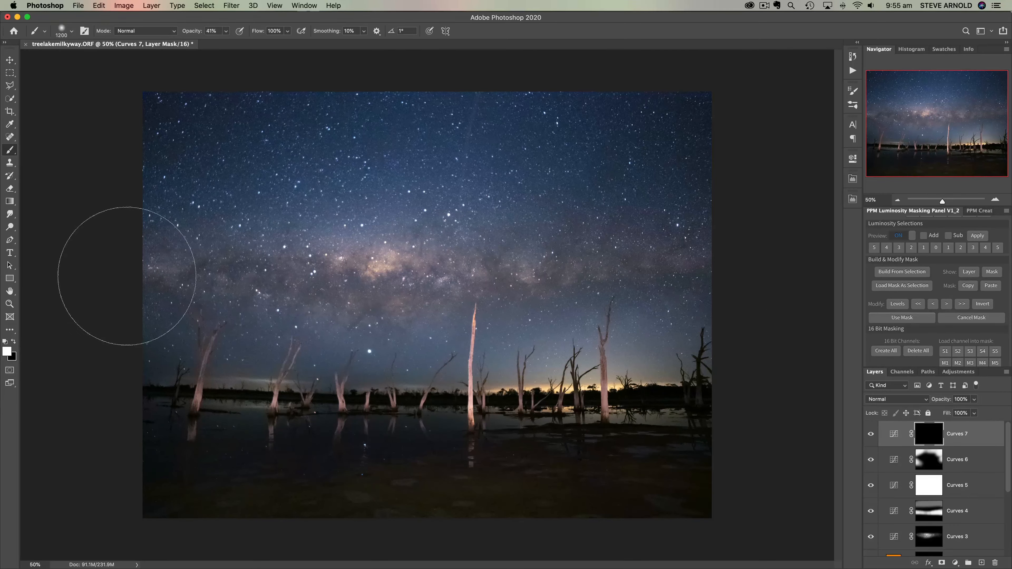
key("bracketleft")
key("bracketleft")
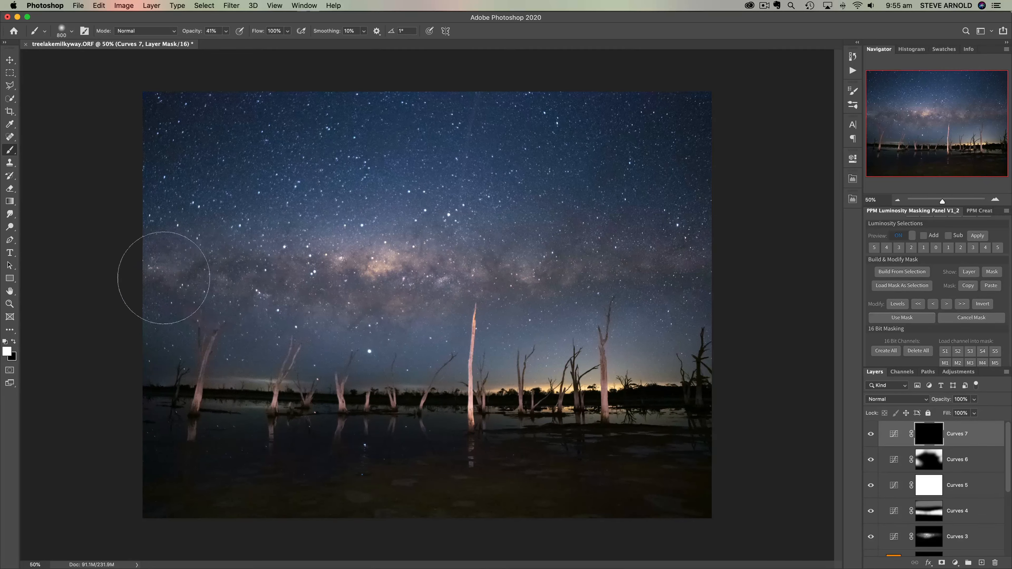
mouse_move(370, 290)
left_mouse_down()
mouse_move(712, 259)
mouse_move(303, 284)
mouse_move(503, 281)
mouse_move(431, 286)
mouse_move(282, 282)
mouse_move(406, 277)
mouse_move(318, 268)
left_mouse_up()
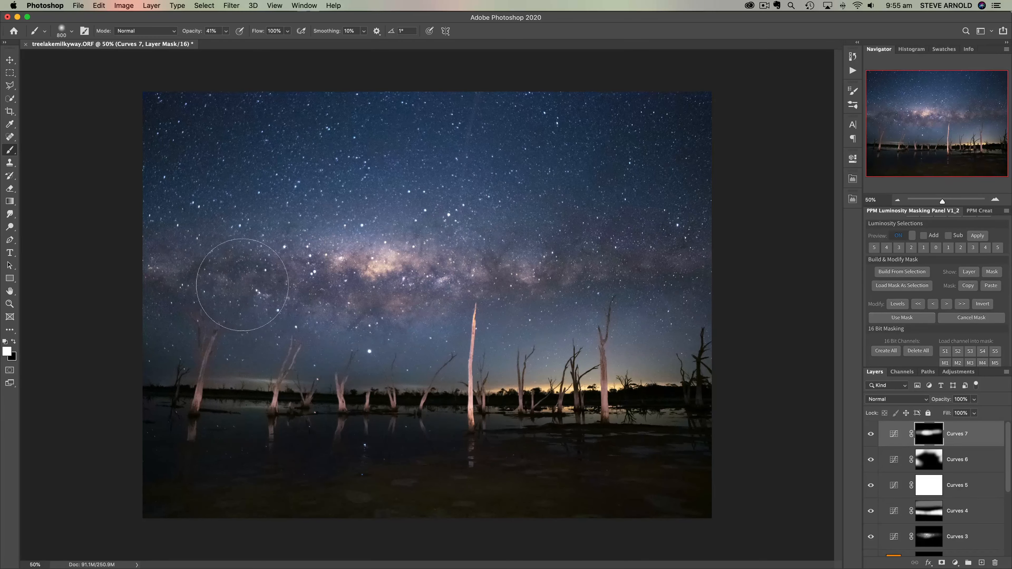
mouse_move(187, 278)
left_mouse_down()
mouse_move(443, 283)
mouse_move(717, 258)
mouse_move(354, 284)
left_mouse_up()
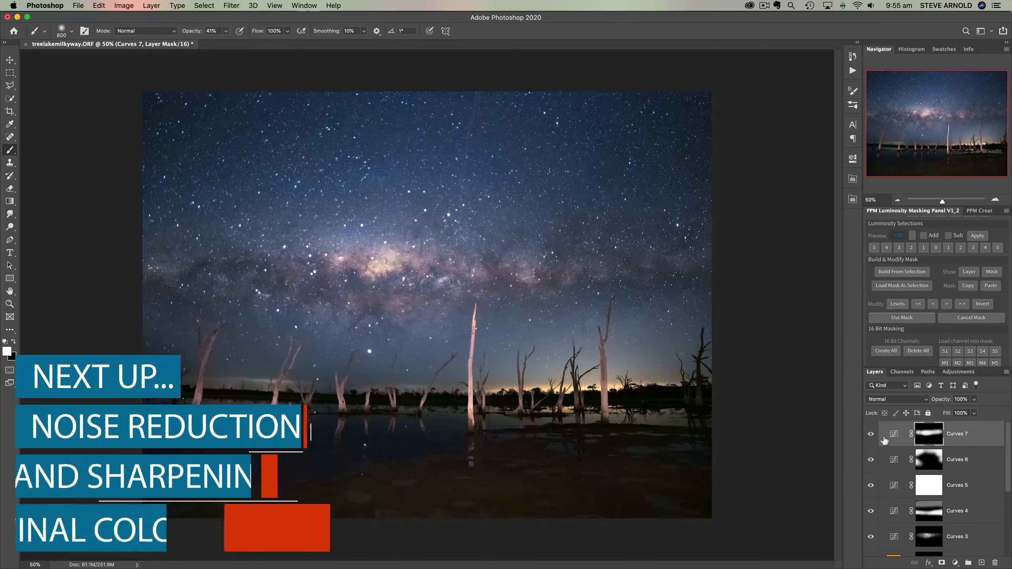
left_click(871, 434)
left_click(871, 435)
key("x")
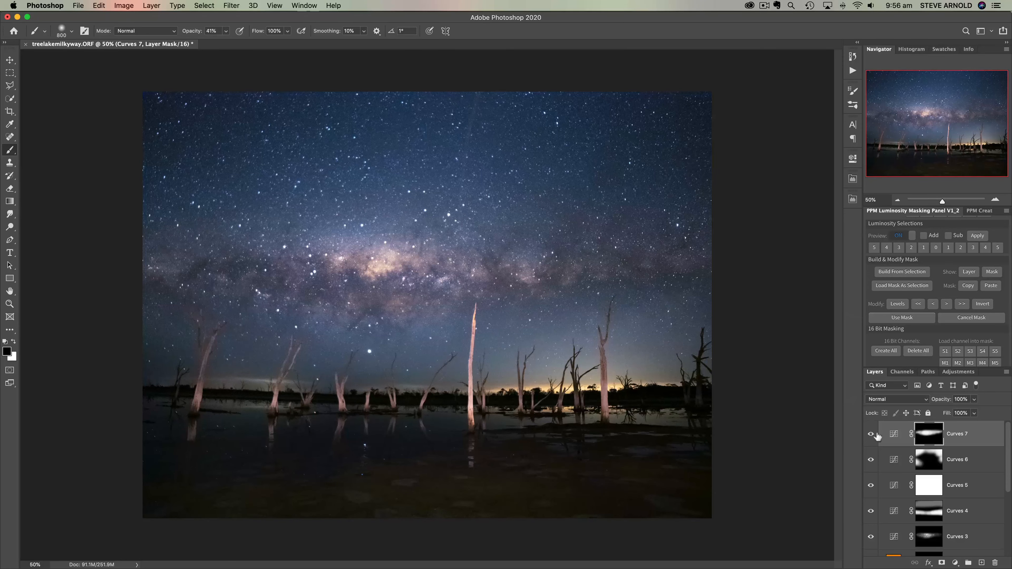
Enlarge the layer list and group all adjustment layers from Curves 1 up to Curves 7
left_click(898, 200)
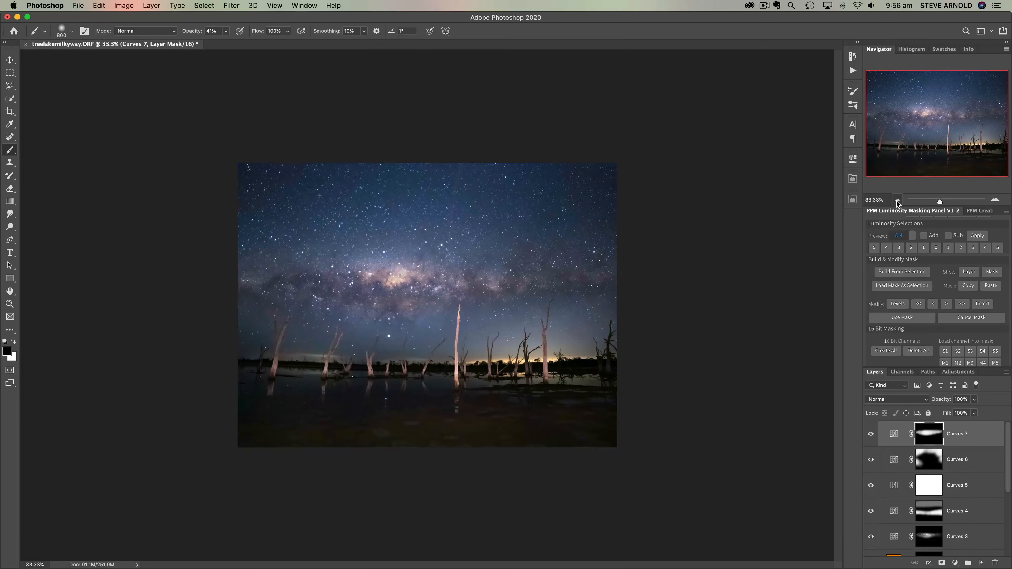
left_click(898, 200)
left_click(995, 200)
left_click_drag(992, 368, 987, 244)
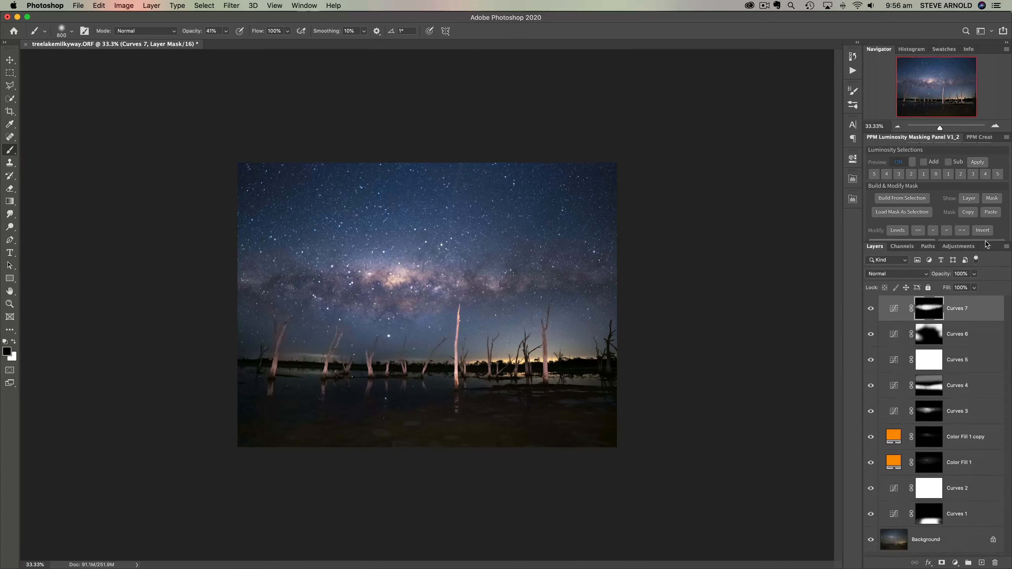
left_click(895, 519, "shift")
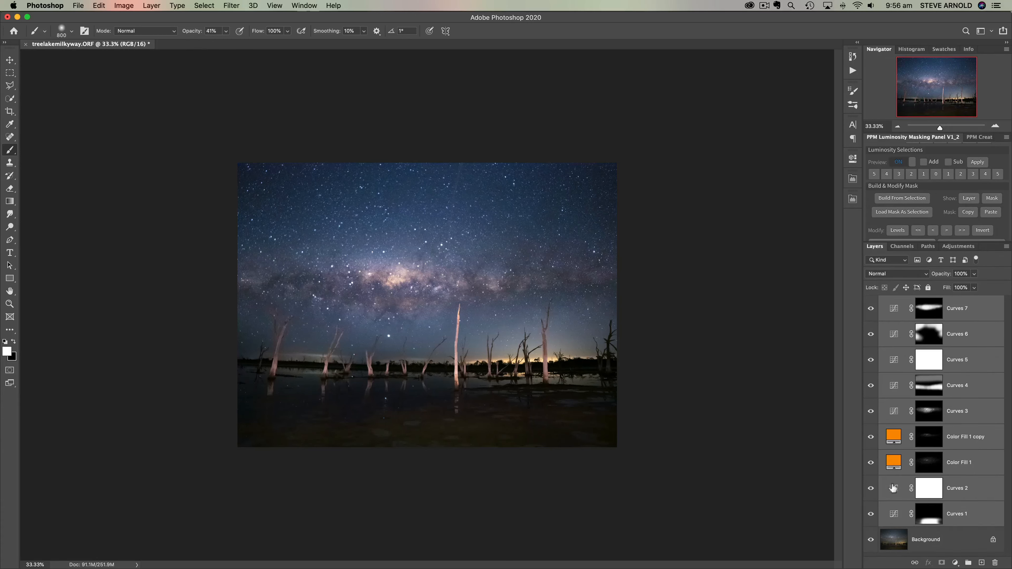
key("super+g")
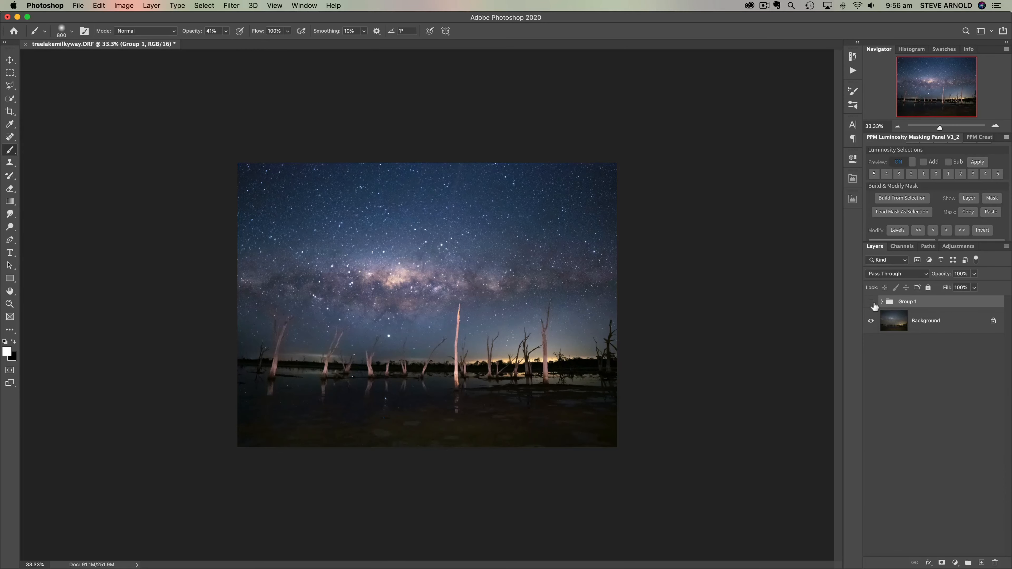
Compare the photo with and without the grouped adjustments, and switch to Lightroom Classic to view the source image
left_click(871, 302)
left_click(871, 302)
left_click(871, 302)
left_click(871, 302)
key("super+Tab")
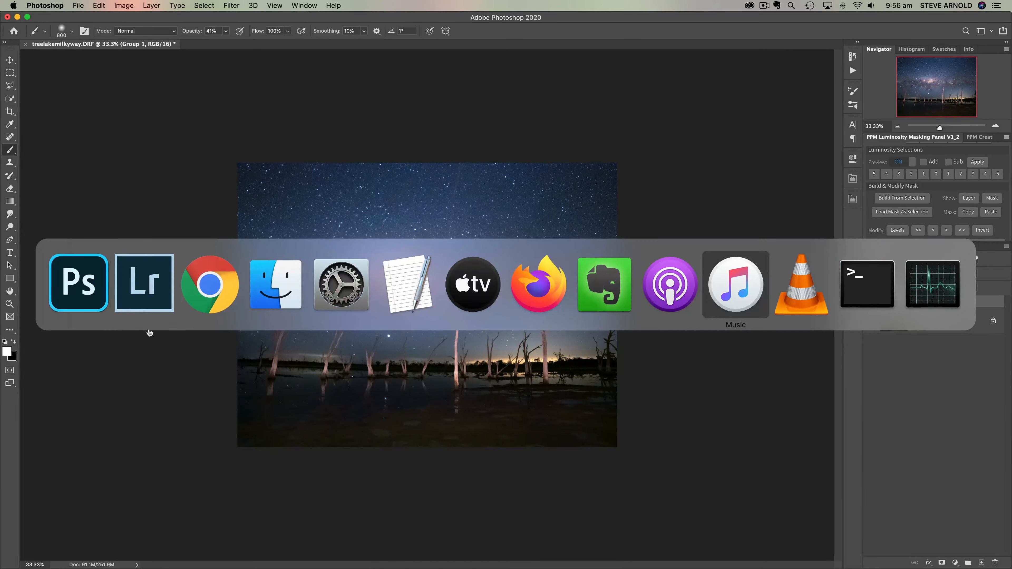
left_click(145, 282)
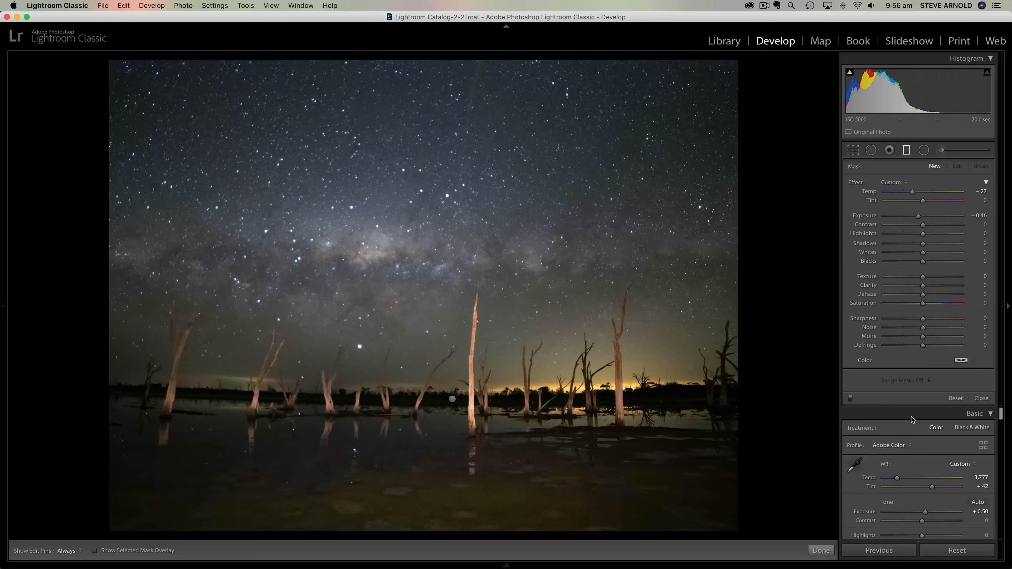
Reset all Develop adjustments on the photo to show the unedited shot, and switch back to Photoshop
left_click(955, 555)
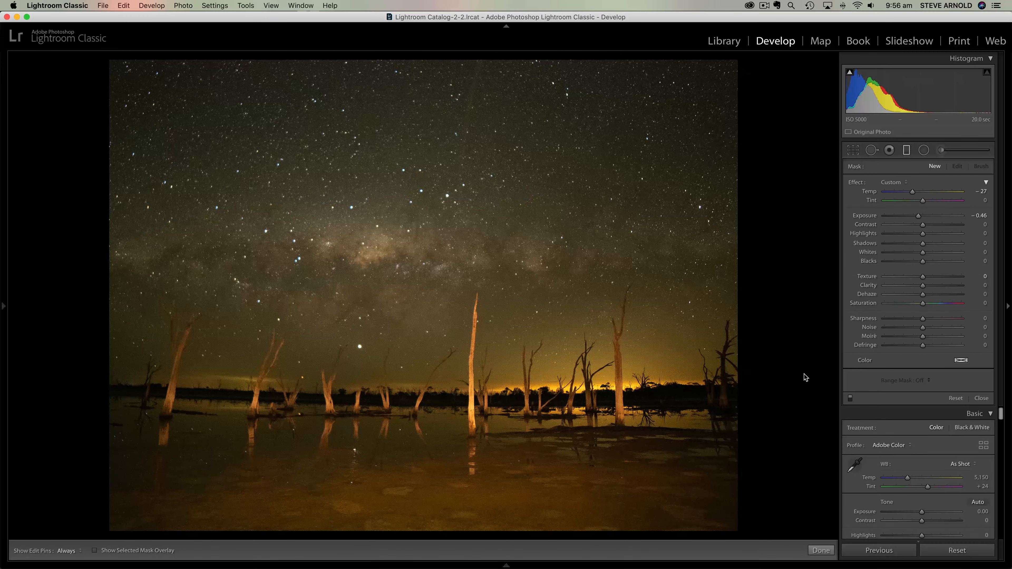
key("super+Tab")
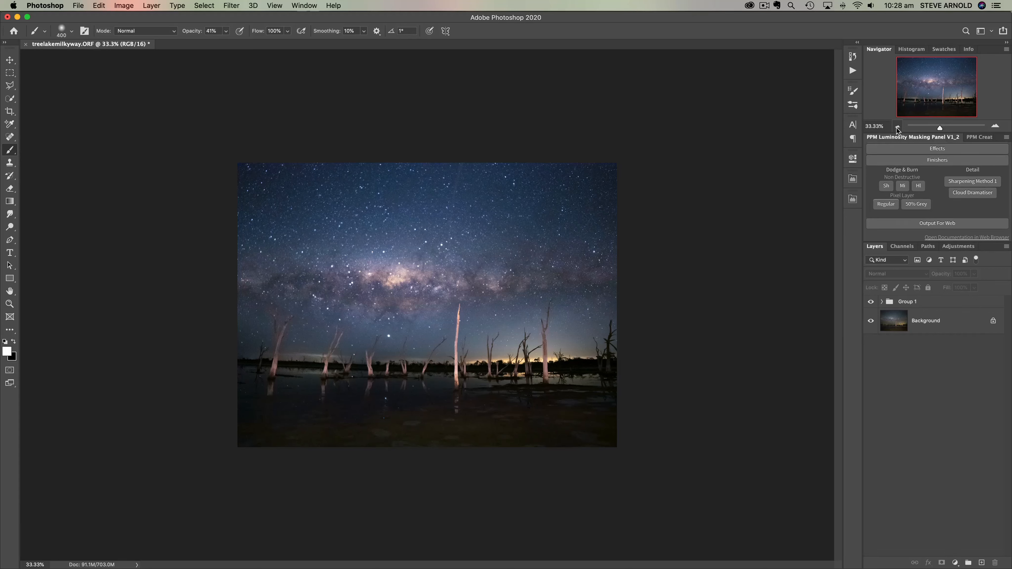
Add a Hue/Saturation adjustment layer above Group 1
scroll(944, 207, "up", 10)
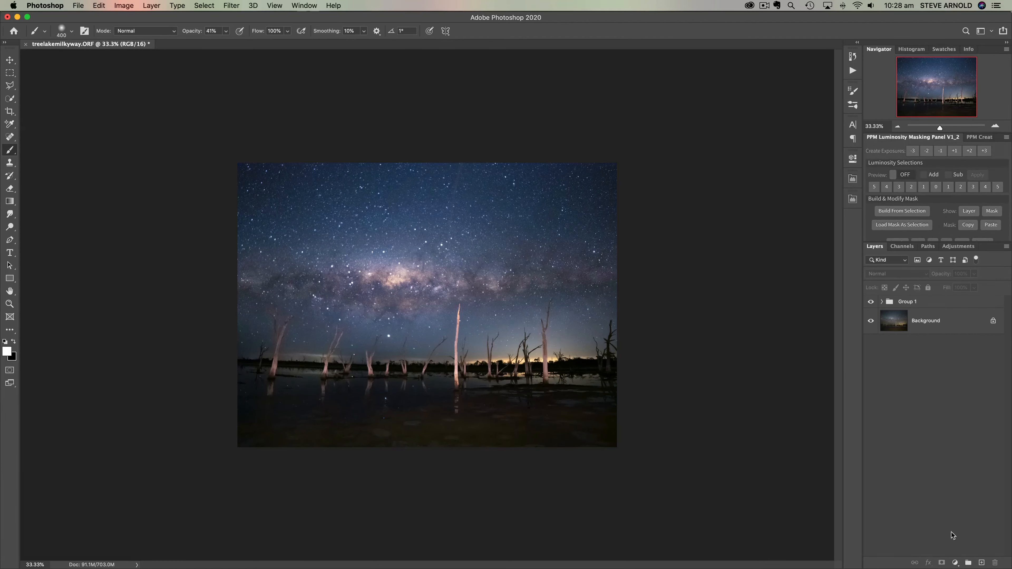
left_click(956, 562)
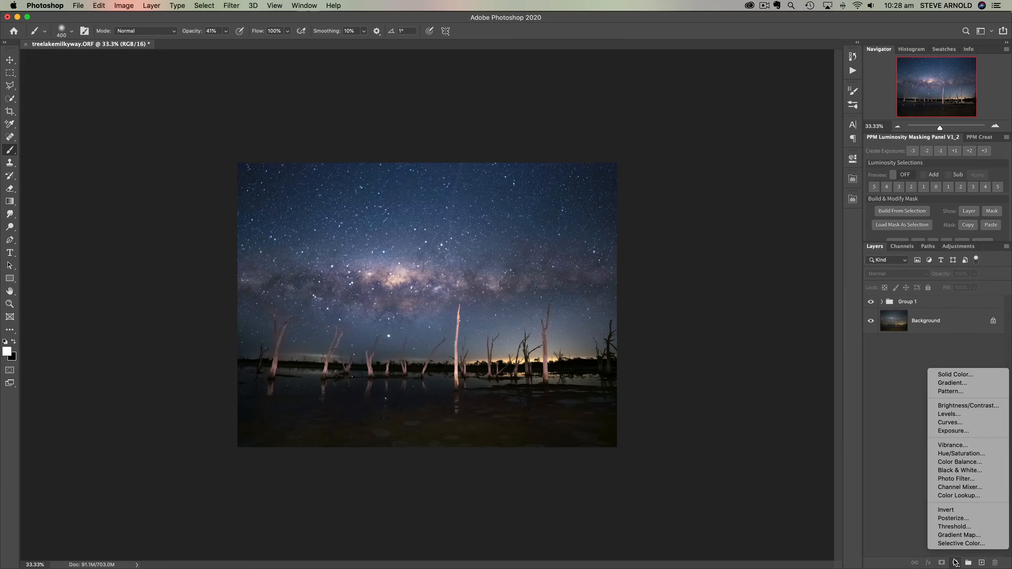
left_click(970, 455)
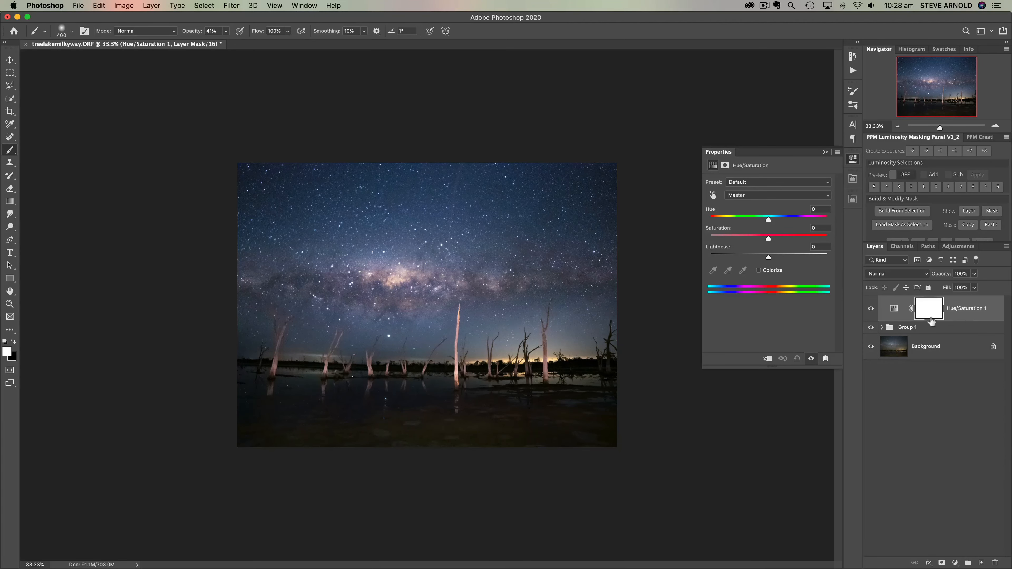
left_click(995, 126)
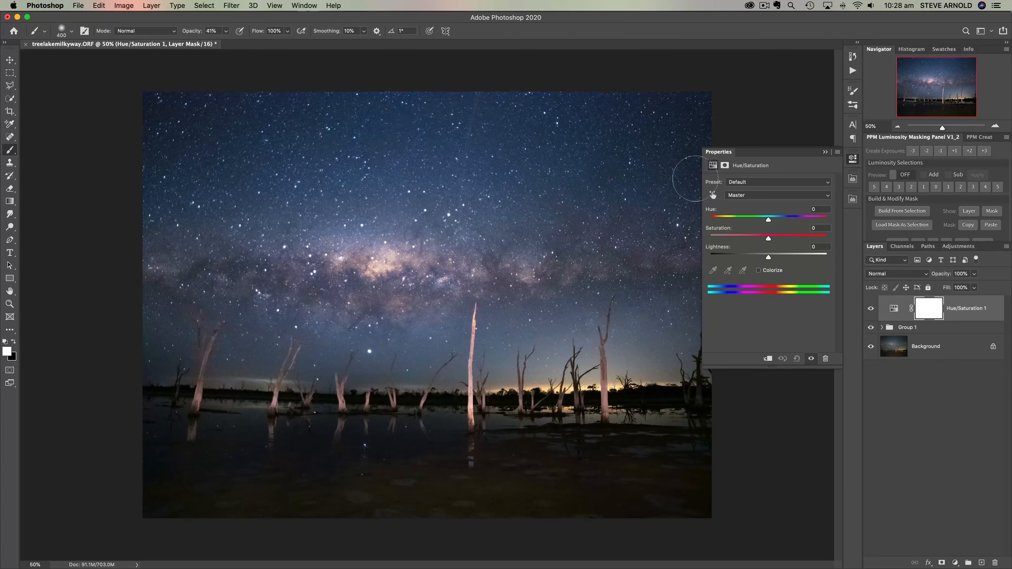
Set the Hue of the Blues range to +7 in the Hue/Saturation adjustment
left_click(760, 196)
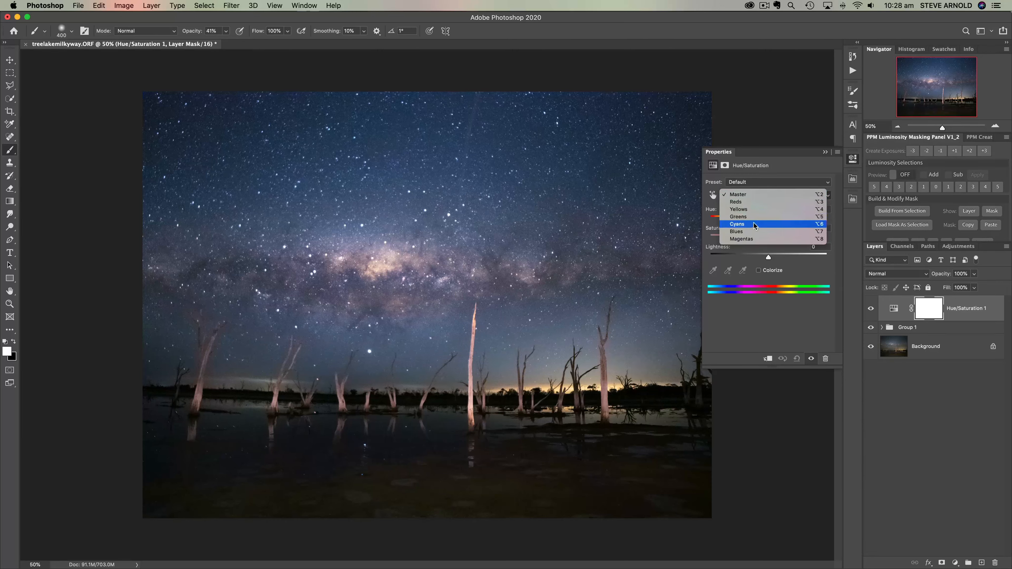
left_click(755, 234)
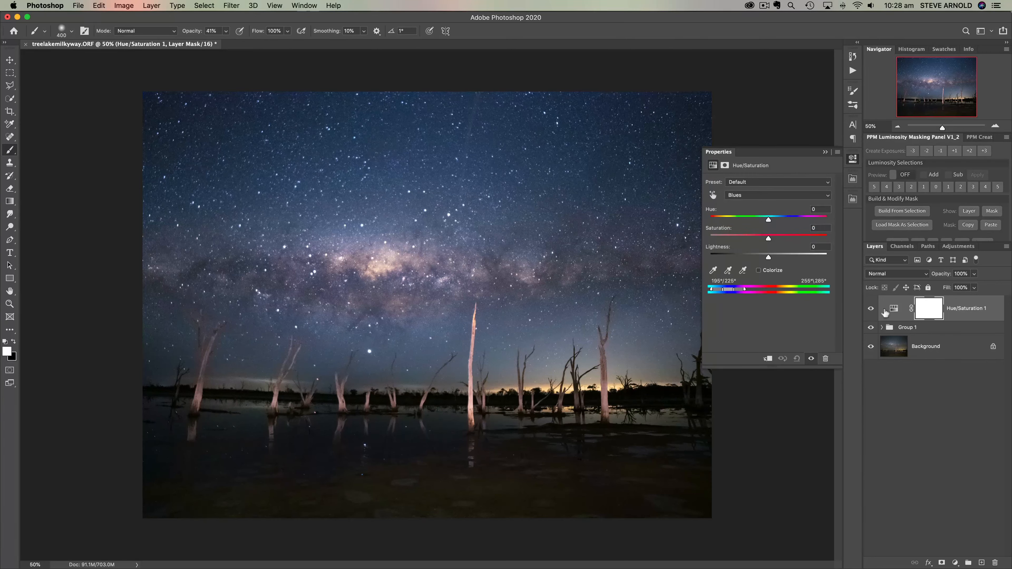
left_click(713, 198)
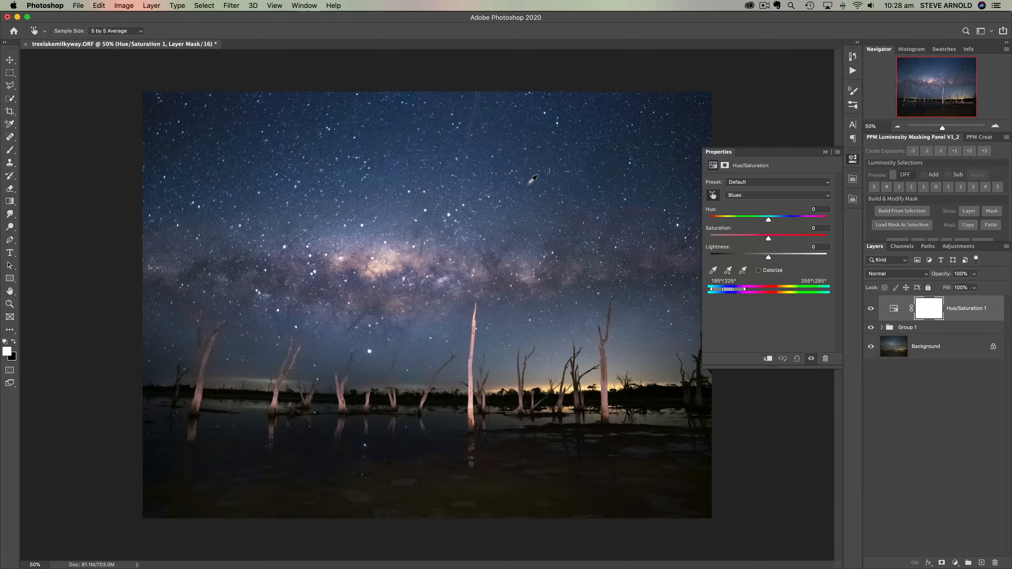
left_click(757, 195)
left_click(755, 159)
left_click(518, 173)
left_click_drag(771, 222, 773, 222)
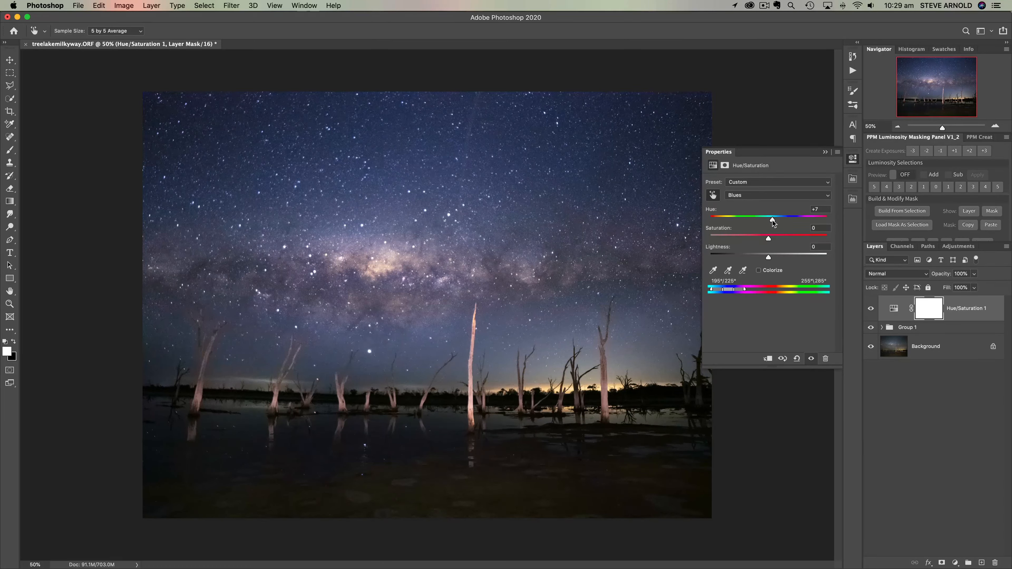
Compare the photo with and without the Hue/Saturation layer, return to the Brush tool, and examine the image at several magnifications
left_click(873, 309)
left_click(872, 309)
left_click(874, 310)
left_click(874, 309)
left_click(874, 310)
left_click(874, 310)
left_click(874, 310)
left_click(874, 310)
left_click(874, 310)
left_click(874, 310)
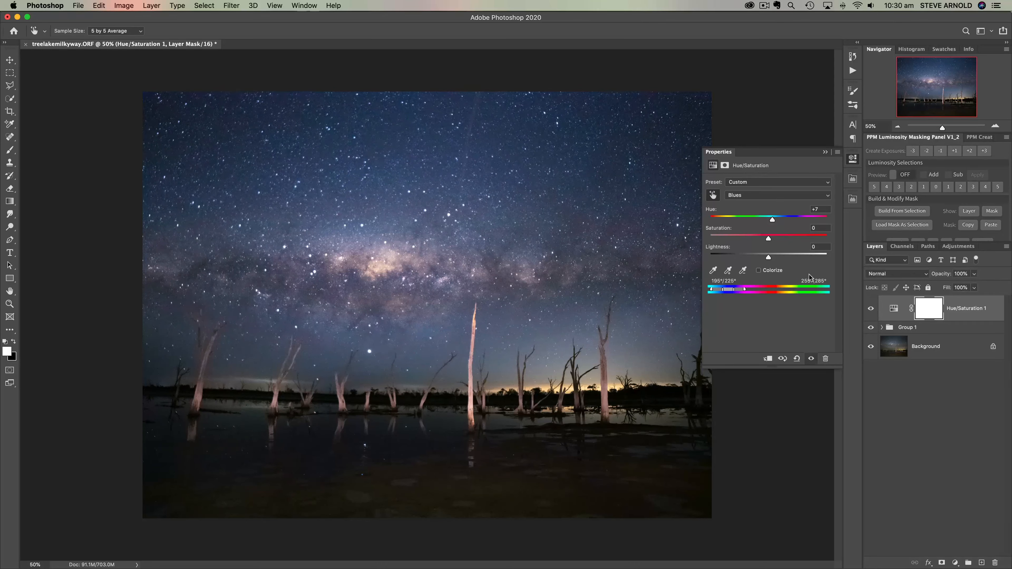
left_click(874, 310)
left_click(873, 310)
key("b")
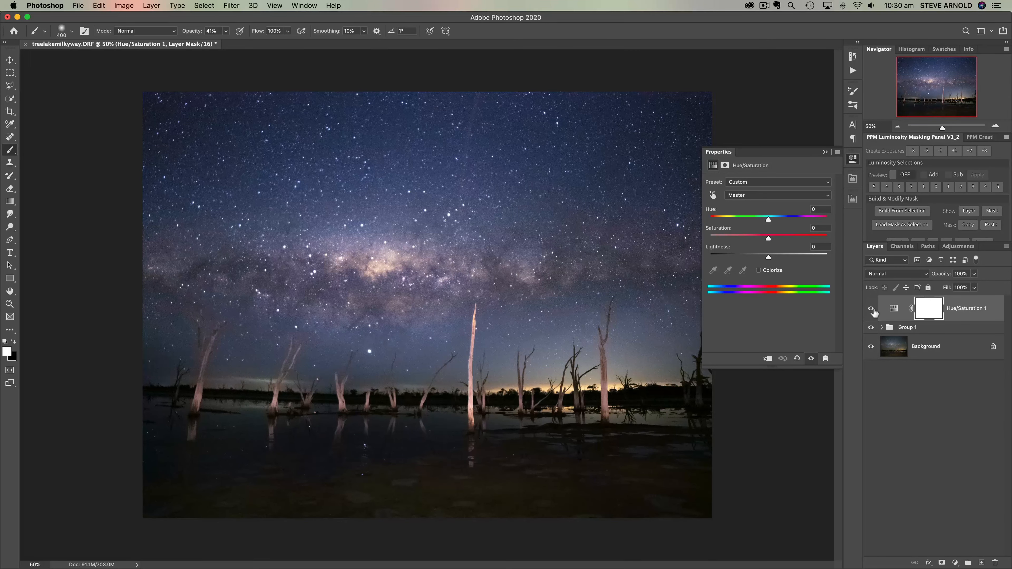
left_click(898, 127)
left_click(928, 144)
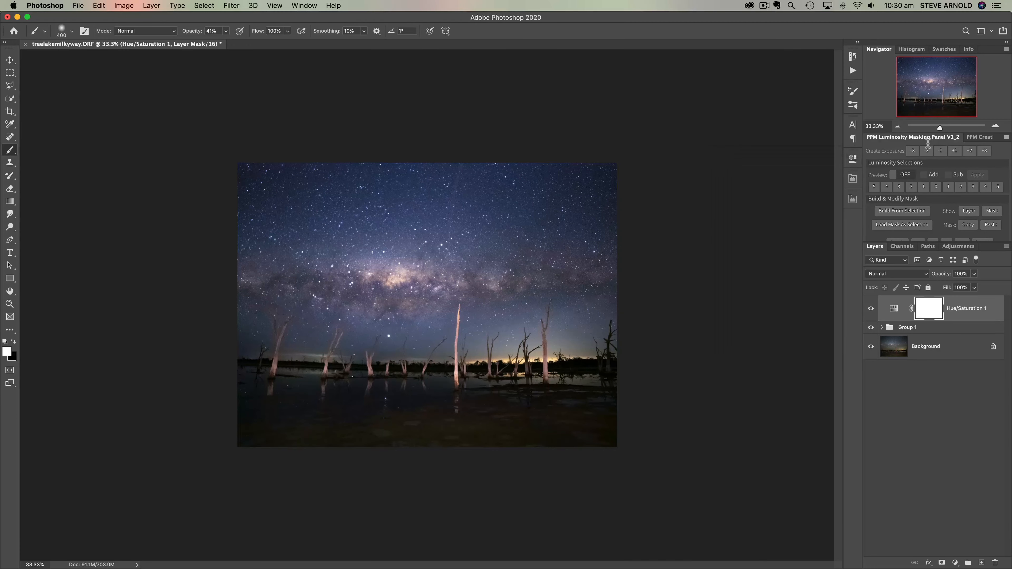
left_click(996, 126)
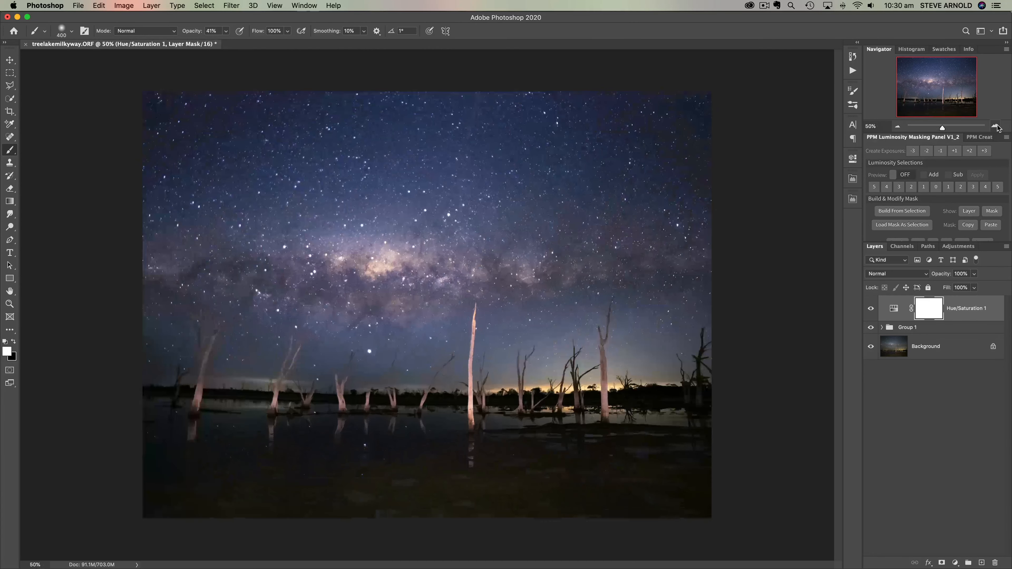
left_click(996, 126)
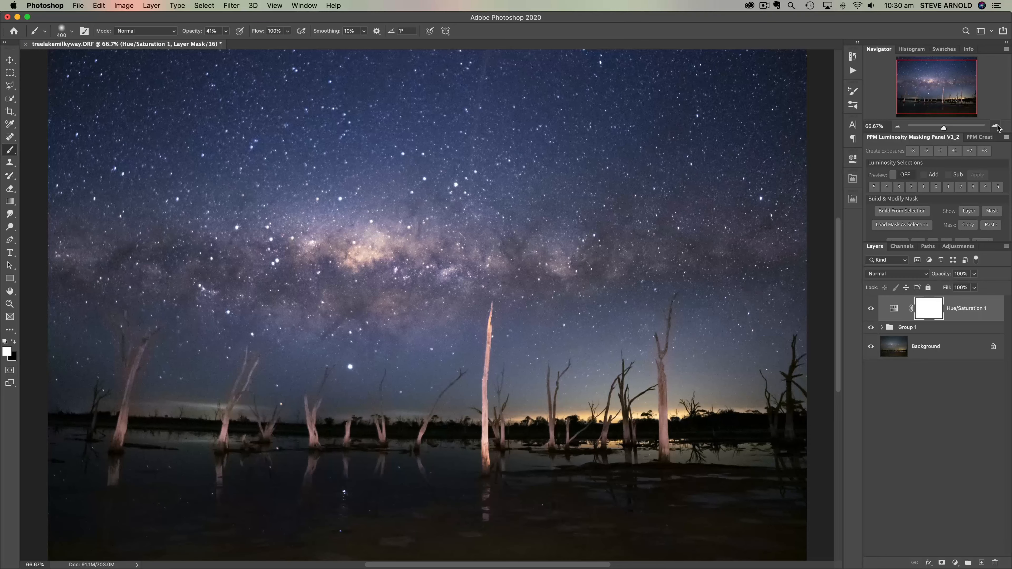
left_click(898, 127)
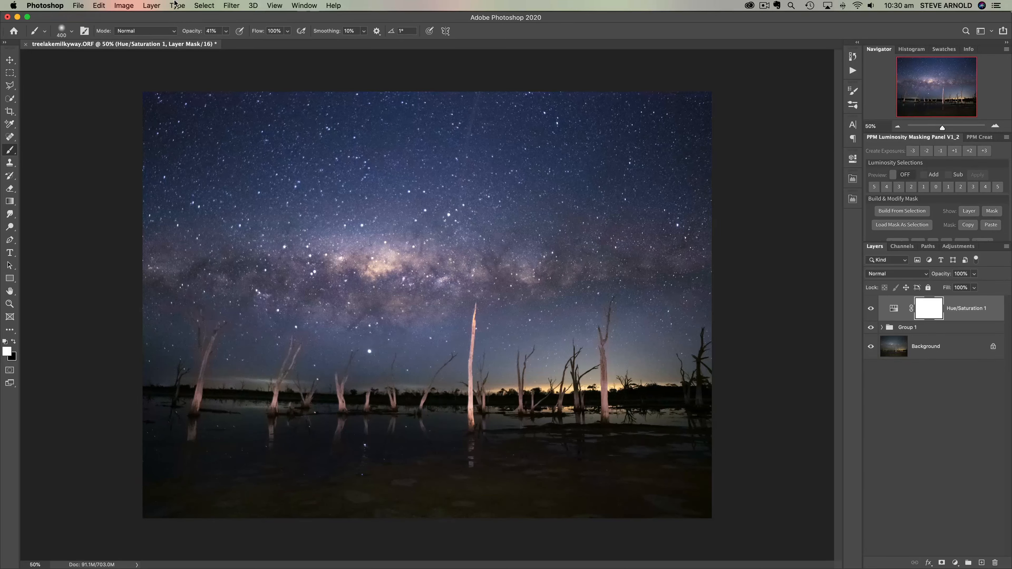
Paste a merged copy of the whole image as a new top layer and convert it to a smart object
left_click(205, 5)
left_click(213, 17)
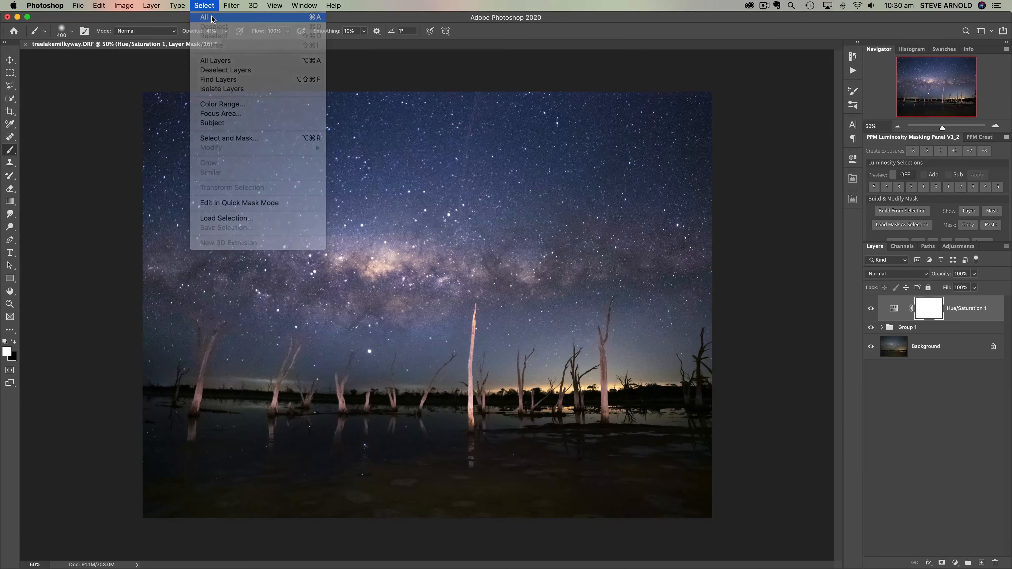
left_click(98, 5)
left_click(110, 86)
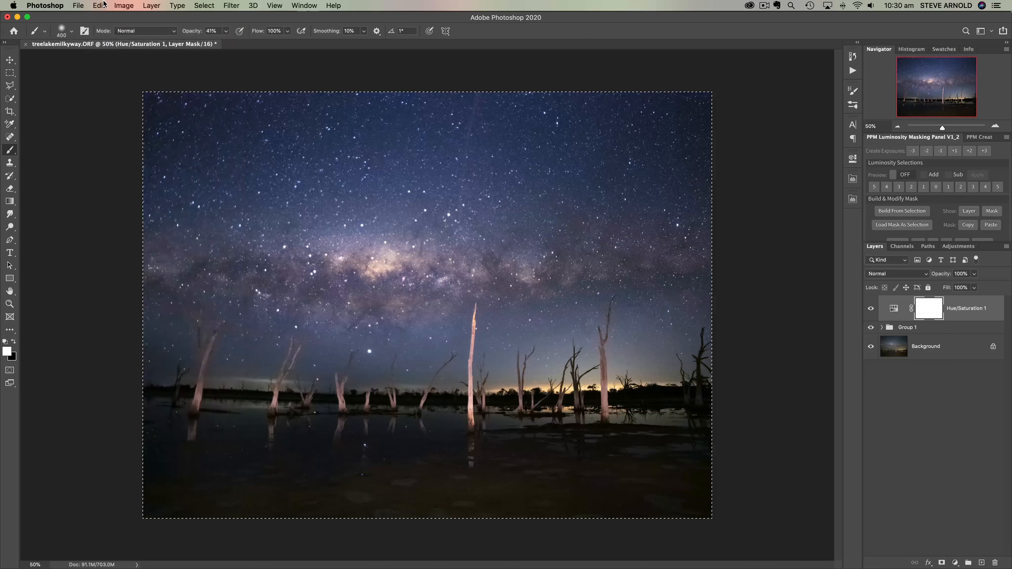
left_click(99, 5)
left_click(110, 93)
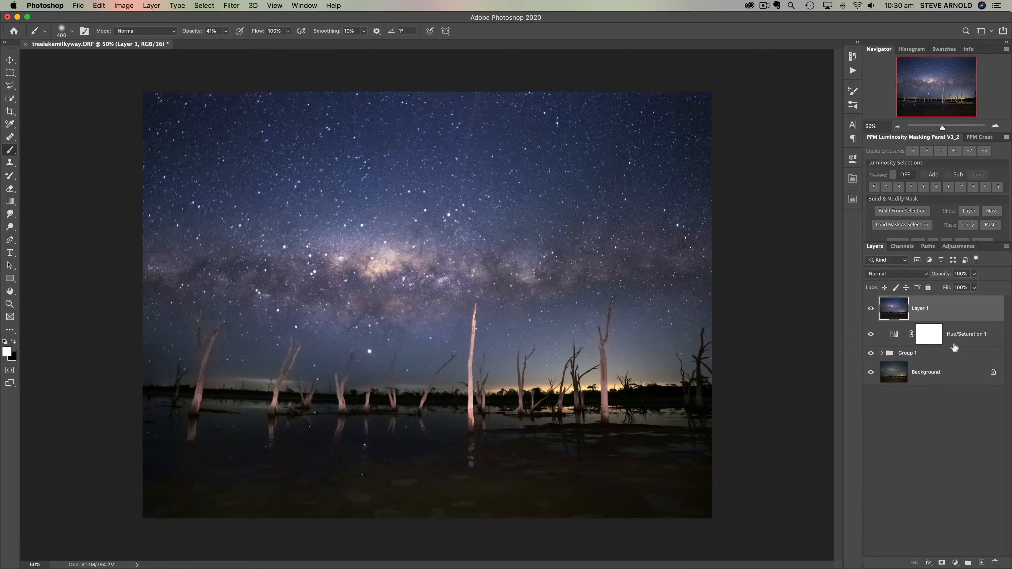
right_click(971, 310)
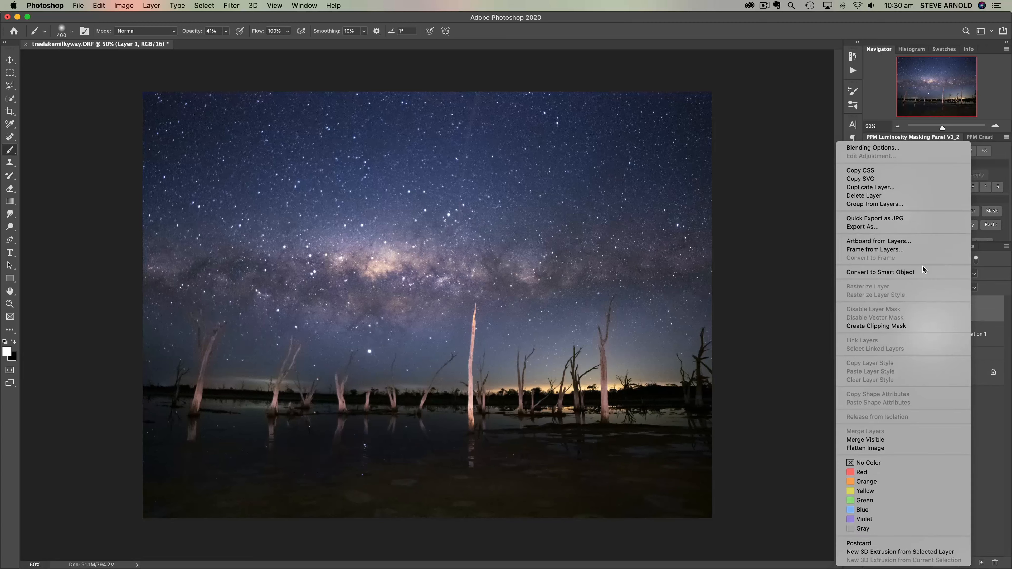
left_click(880, 272)
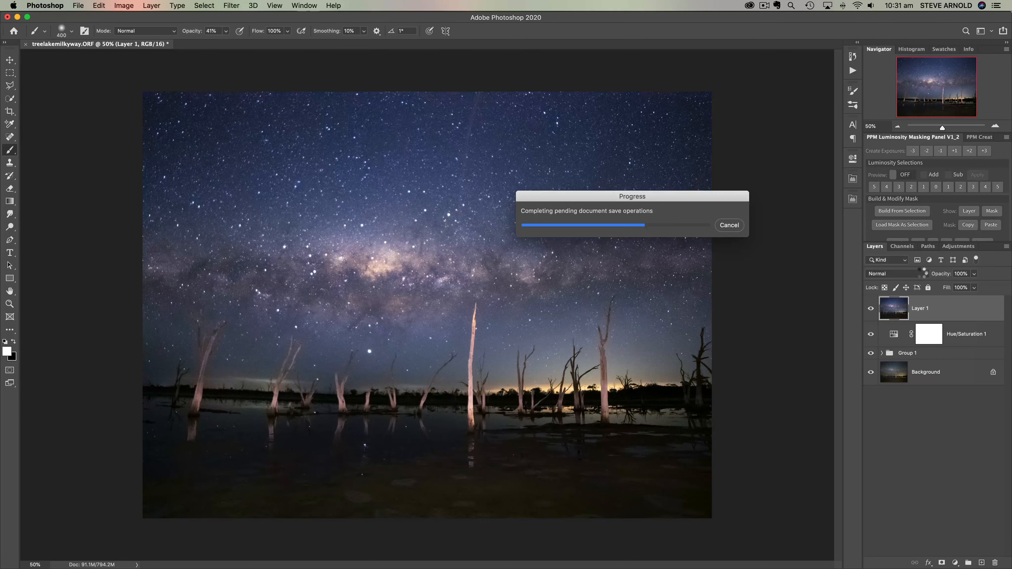
Open the Camera Raw Filter on the merged smart object and set Luminance noise reduction to 30
left_click(234, 8)
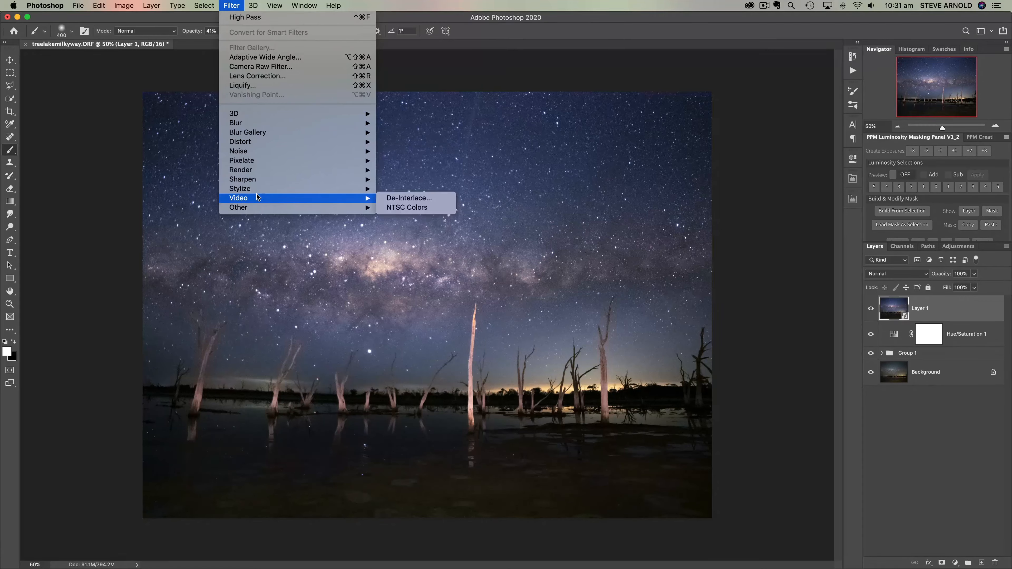
left_click(279, 68)
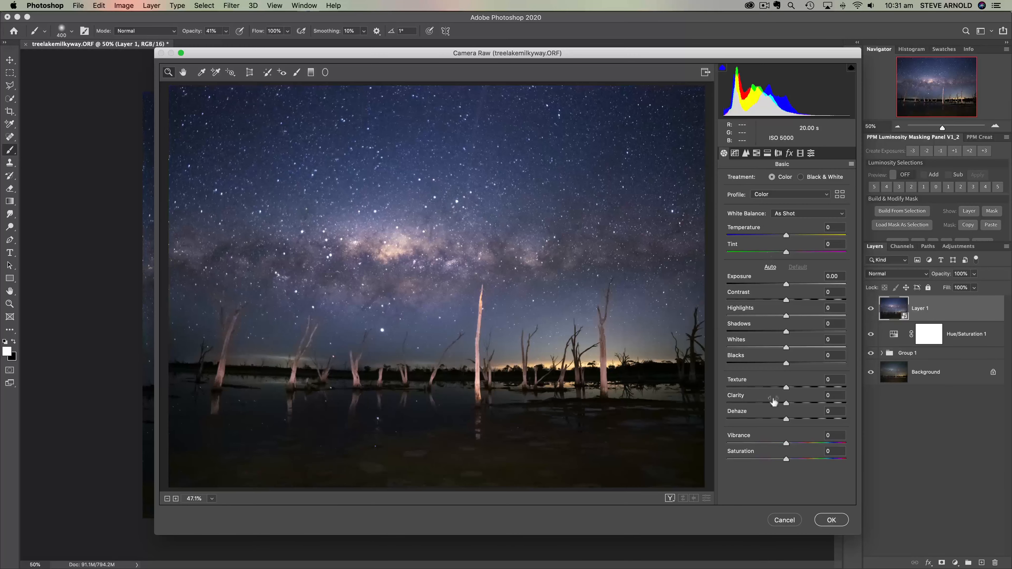
left_click(746, 153)
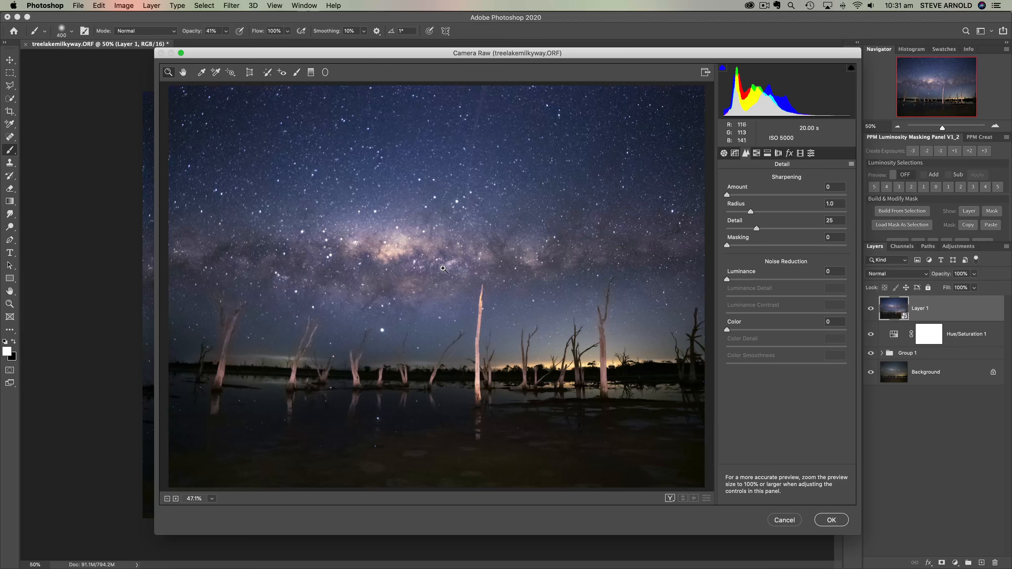
left_click(431, 242)
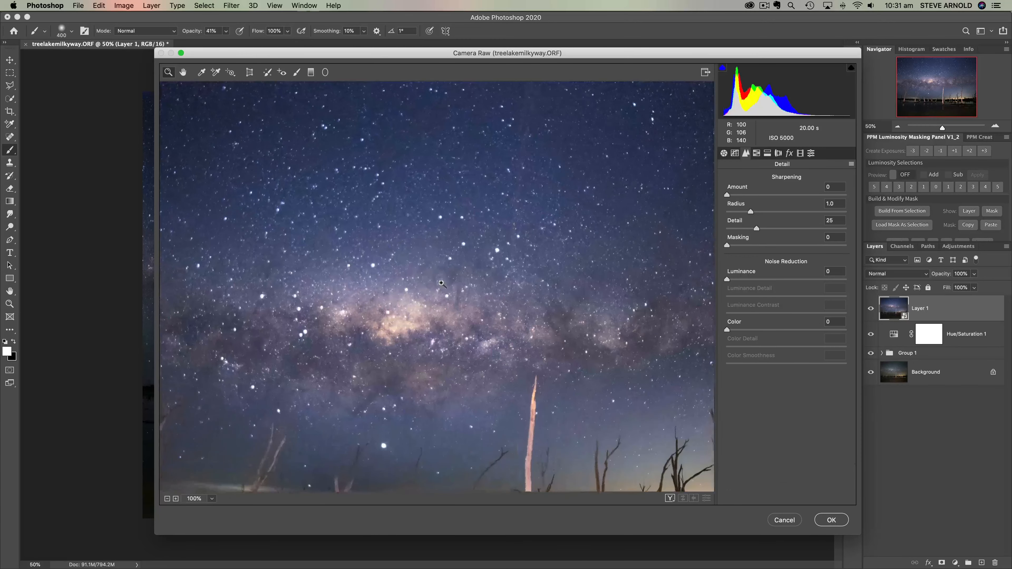
left_click(465, 330)
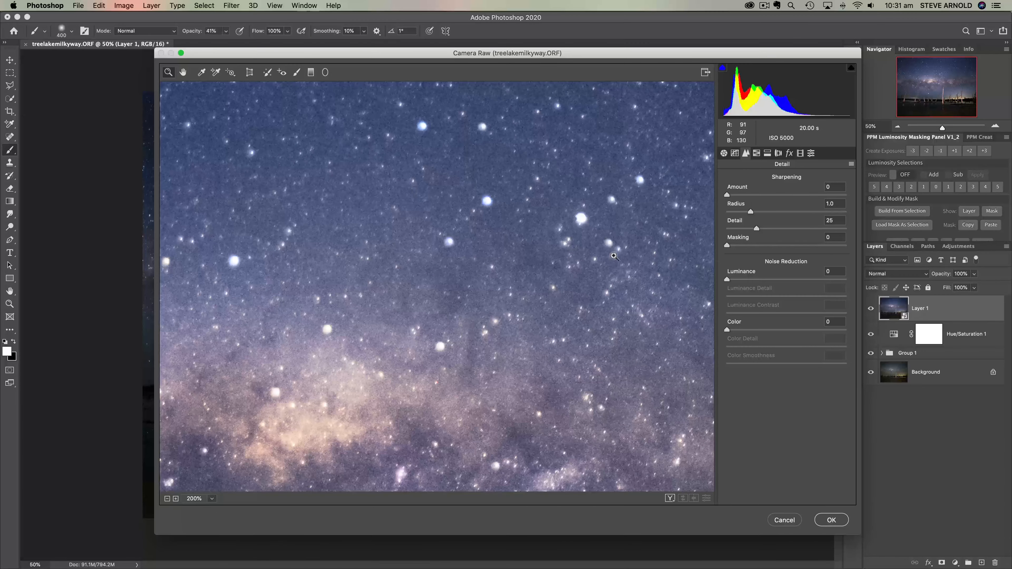
left_click_drag(729, 279, 735, 279)
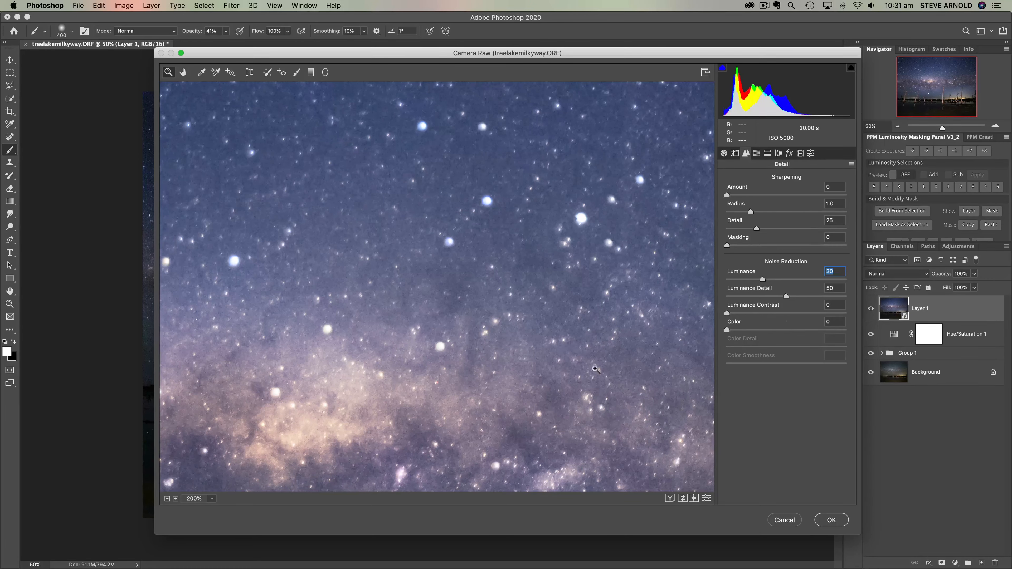
left_click(167, 499)
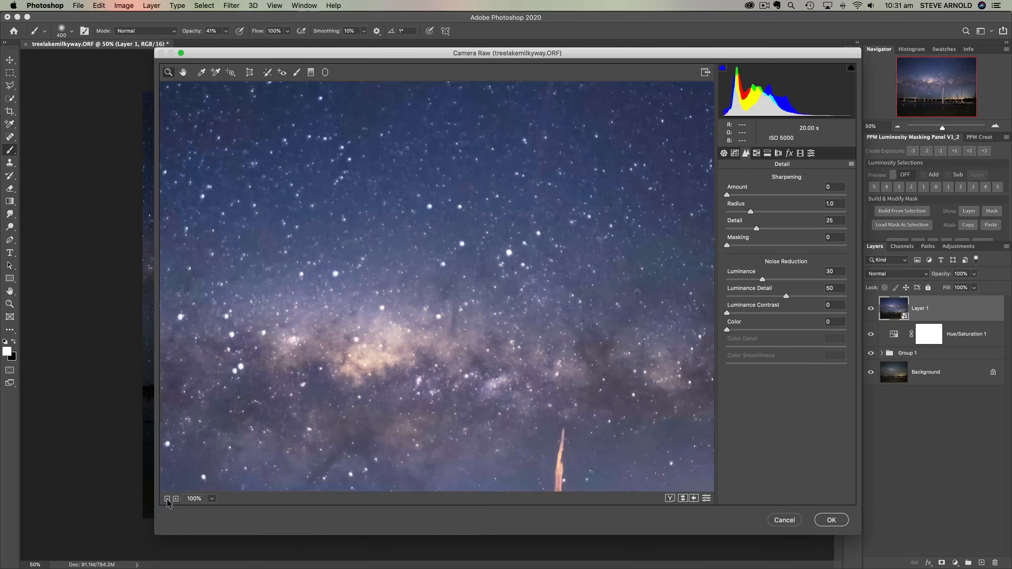
left_click(167, 499)
left_click(167, 499)
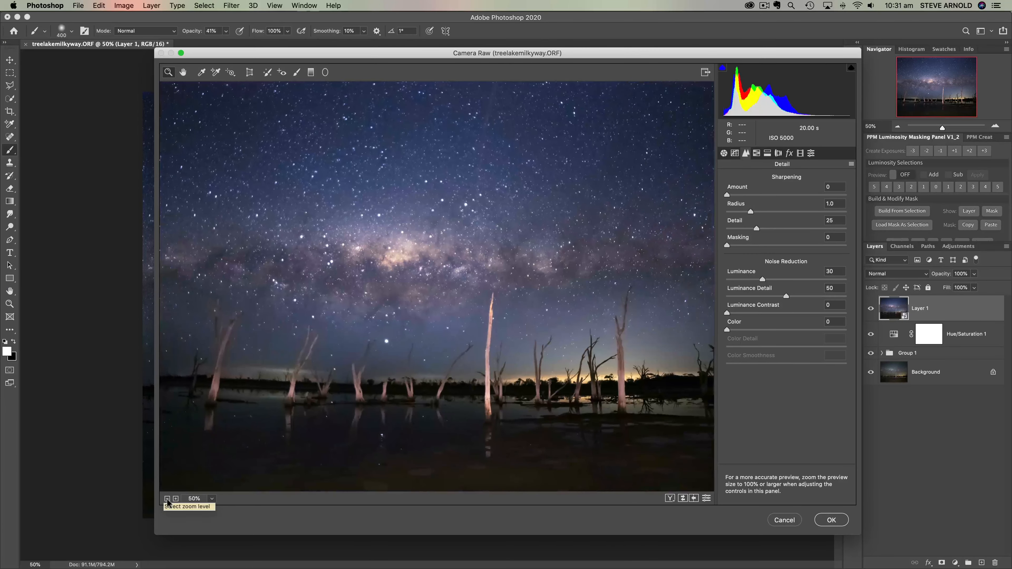
left_click(167, 498)
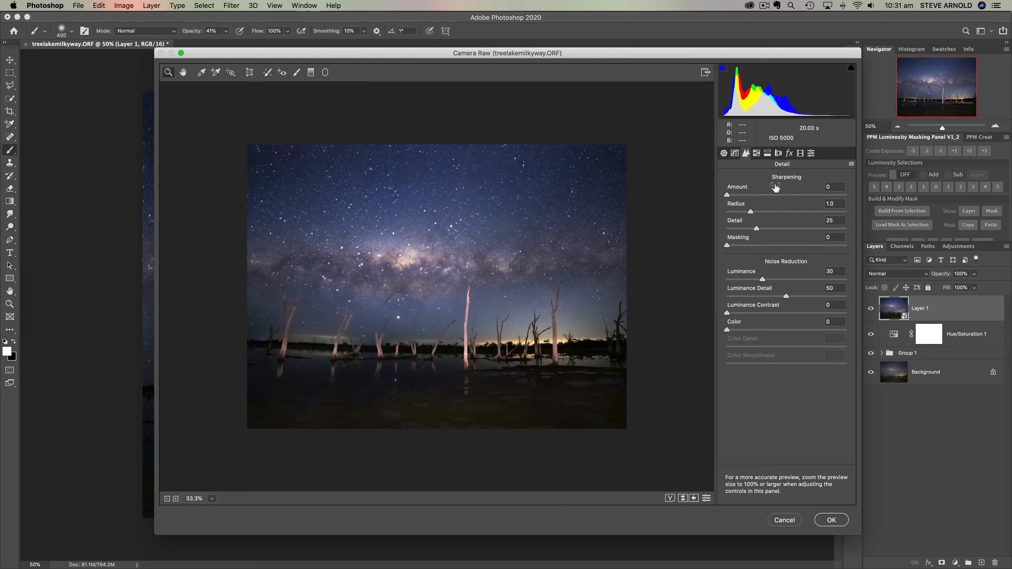
Set the lens correction Vignetting Amount to +50 and Distortion Amount to +10, and apply the Camera Raw Filter
left_click(724, 155)
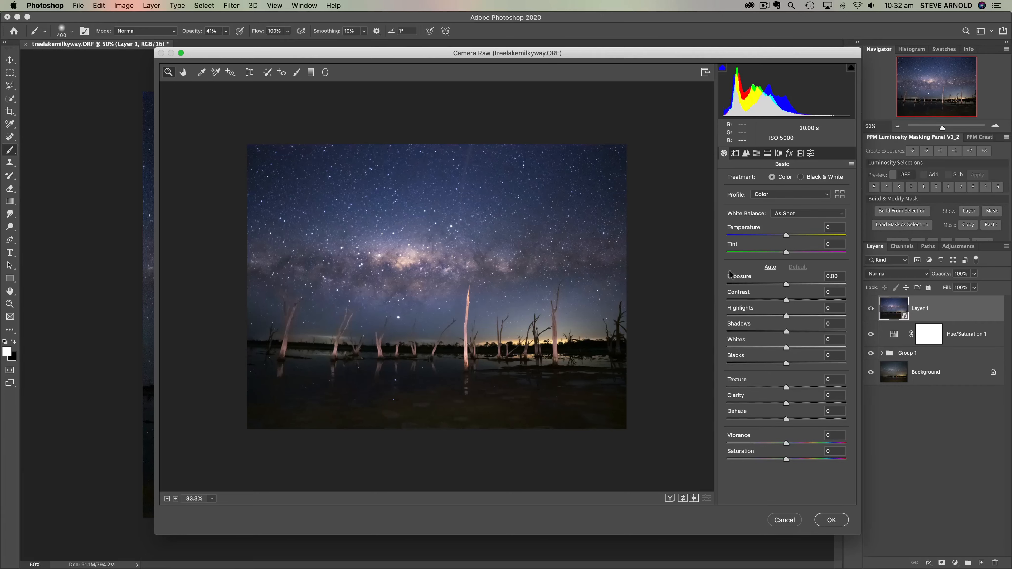
left_click(780, 154)
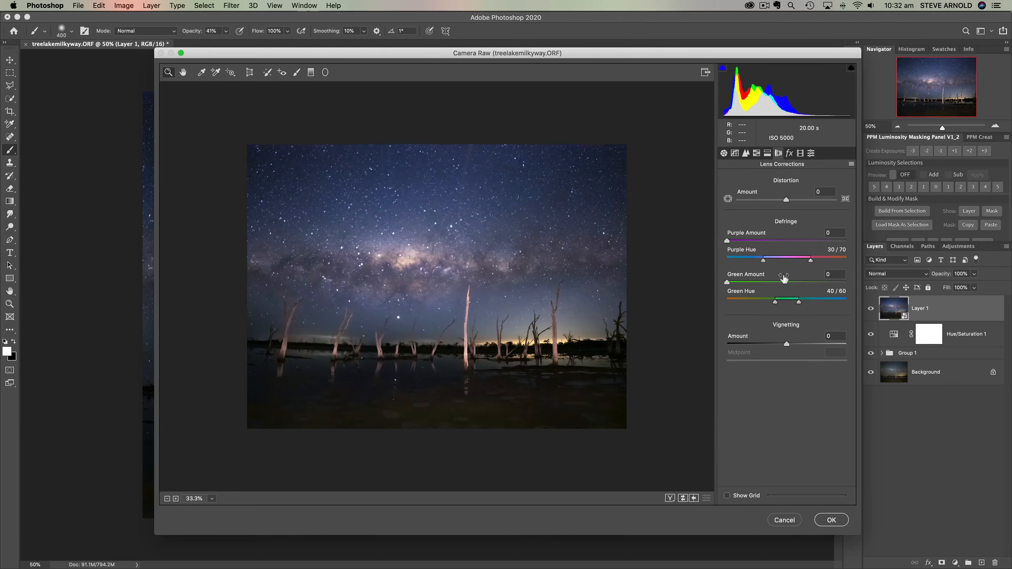
left_click_drag(788, 344, 818, 348)
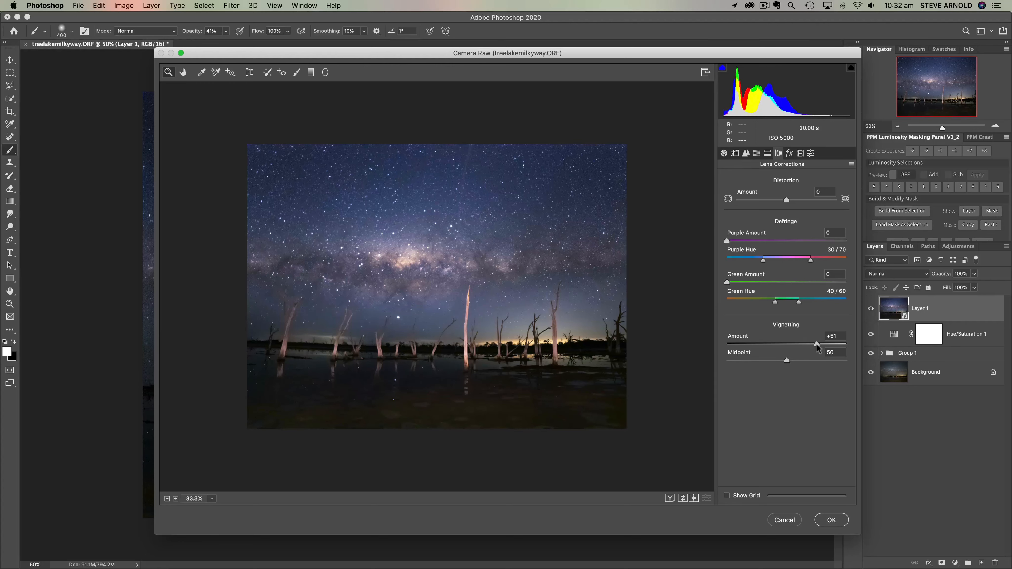
left_click_drag(816, 344, 816, 344)
left_click_drag(786, 201, 792, 201)
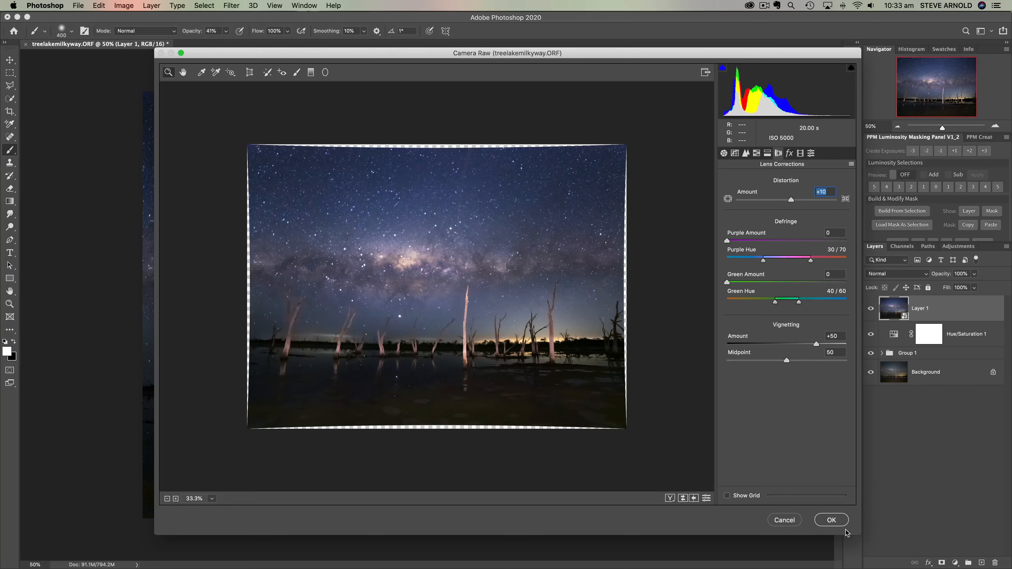
left_click(832, 519)
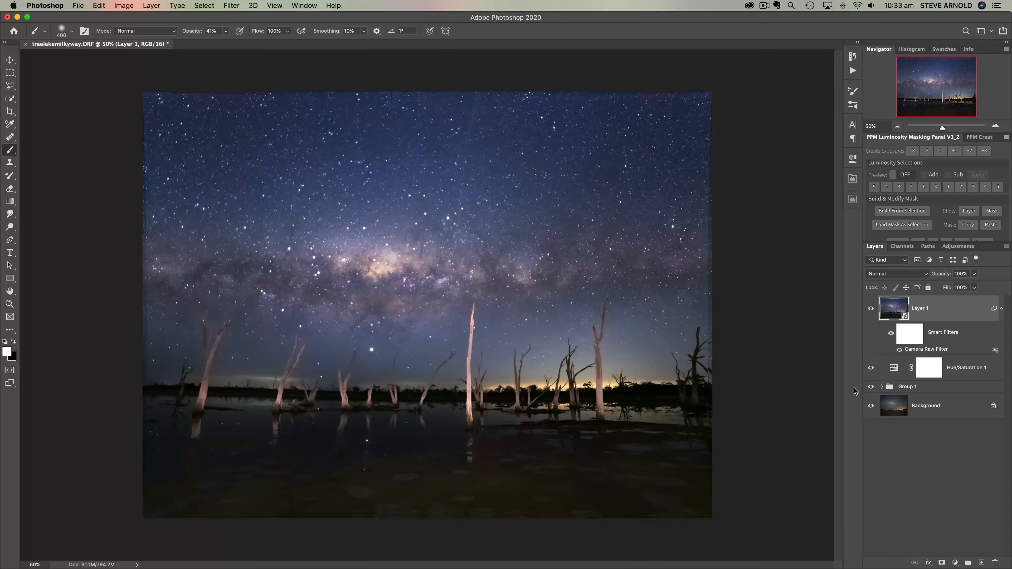
Hide the Hue/Saturation 1, Group 1 and Background layers so only Layer 1 is displayed
left_click(870, 368)
left_click(871, 386)
left_click(870, 405)
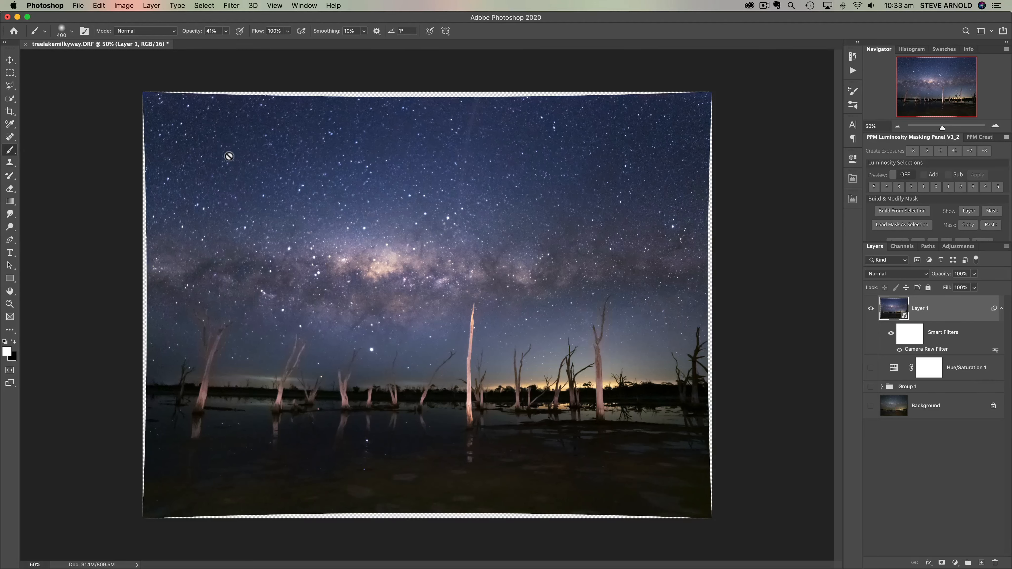
Crop all four edges slightly inward to exclude the transparent borders, and show the hidden layers below Layer 1 again
left_click(10, 112)
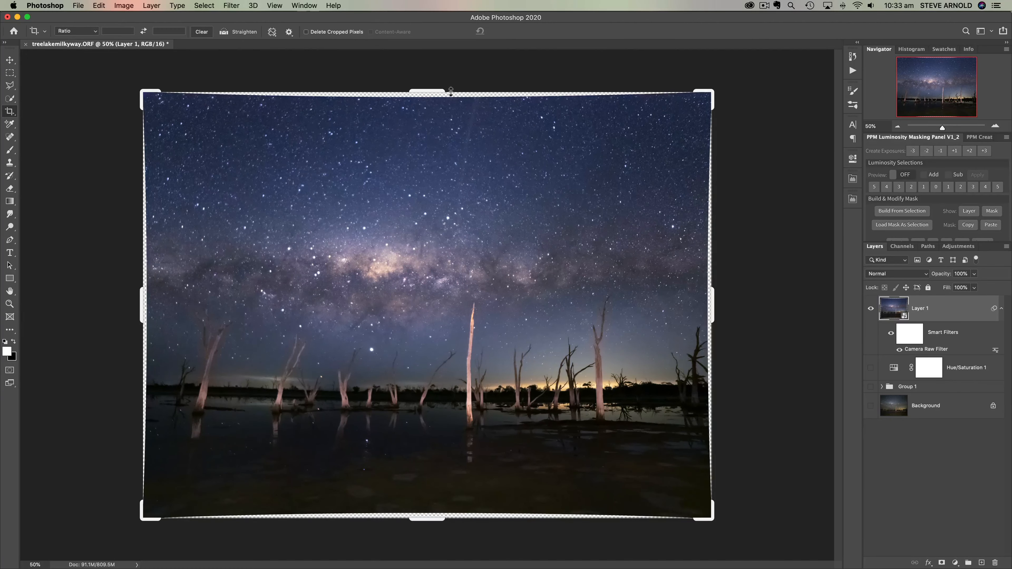
left_click_drag(439, 91, 439, 94)
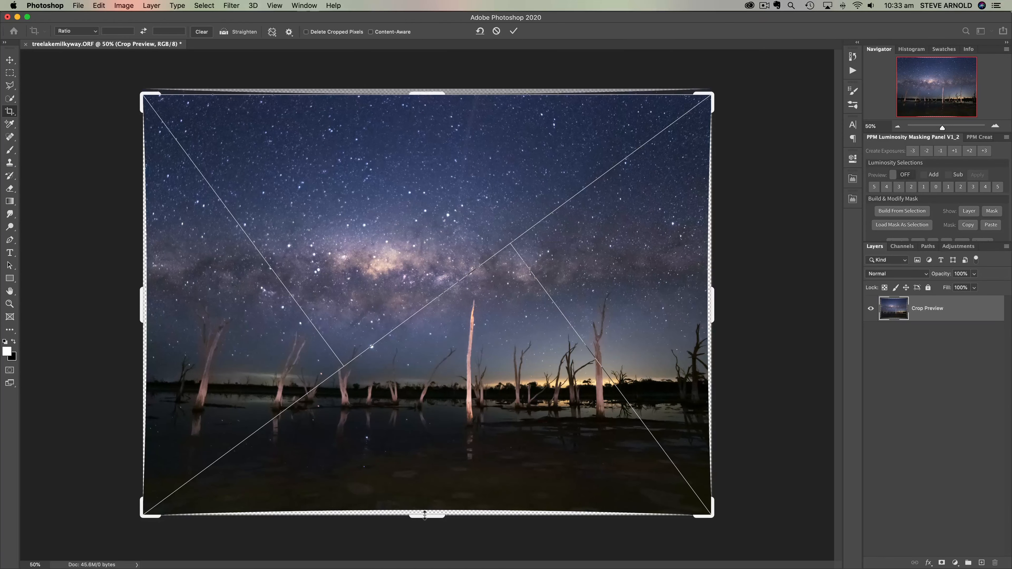
left_click_drag(425, 515, 425, 512)
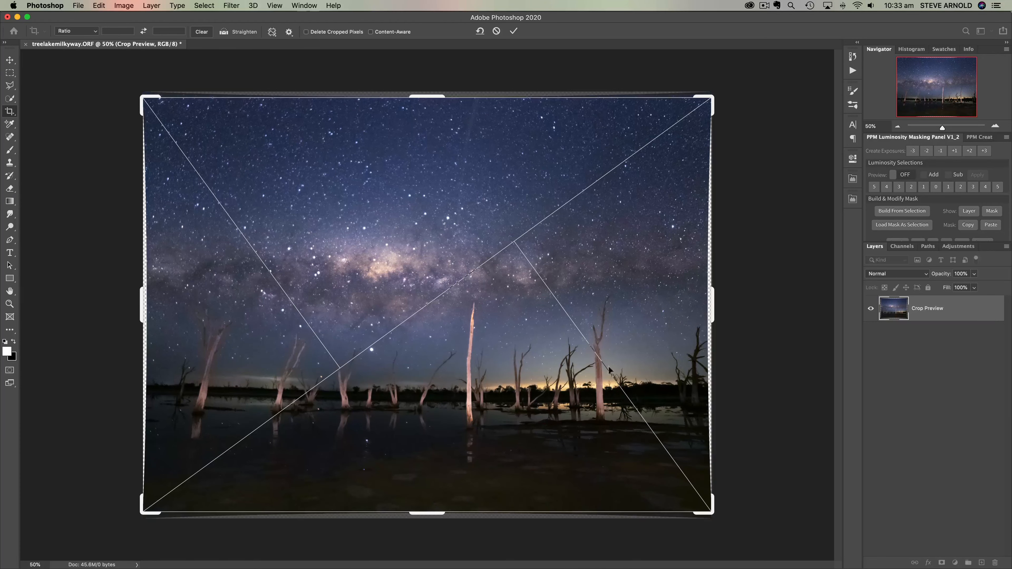
left_click_drag(712, 305, 709, 305)
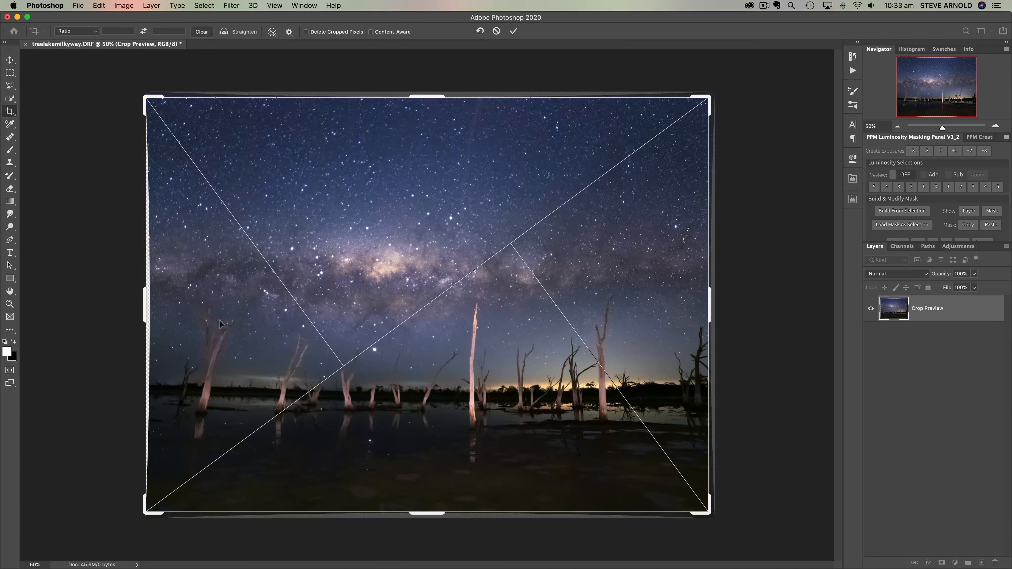
left_click_drag(146, 305, 149, 305)
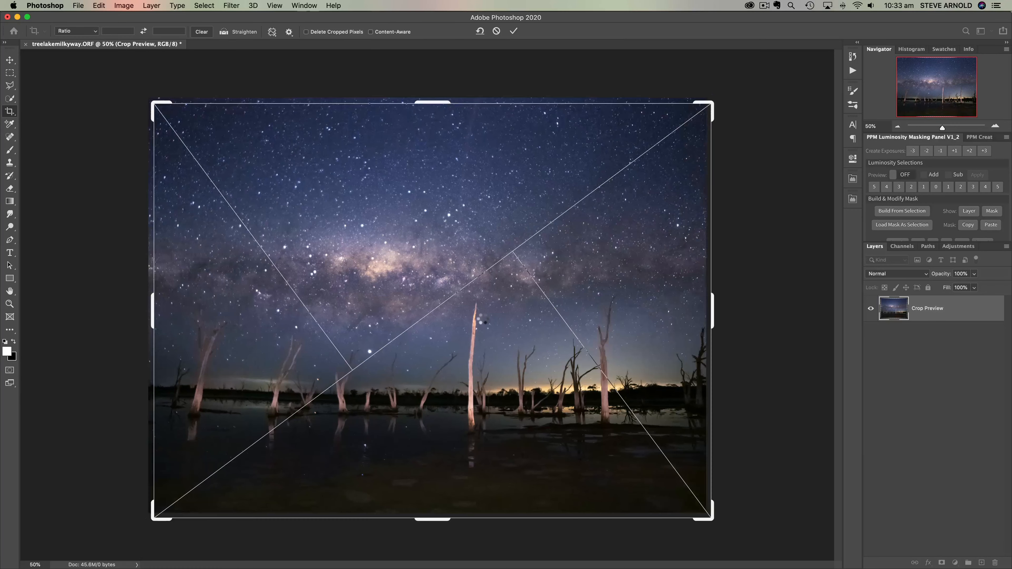
key("Return")
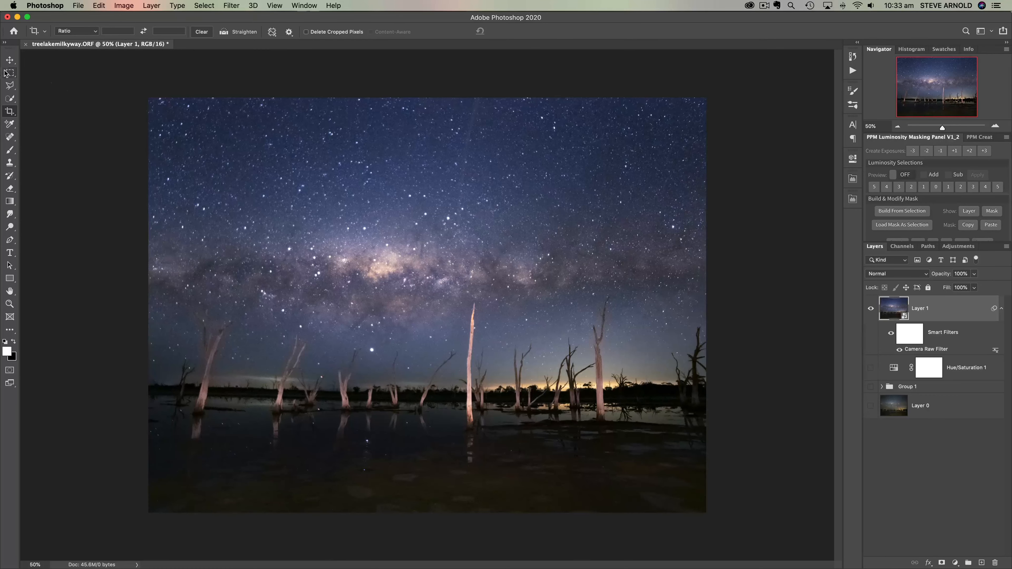
key("v")
left_click_drag(873, 367, 871, 406)
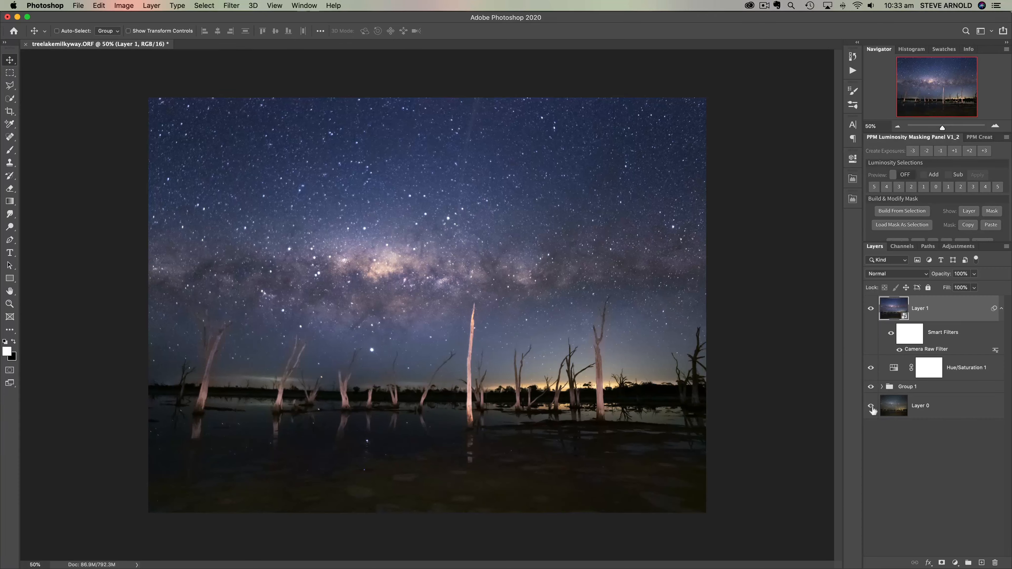
Compare the cropped photo with and without the Camera Raw smart object layer
left_click(872, 309)
left_click(871, 309)
left_click(872, 309)
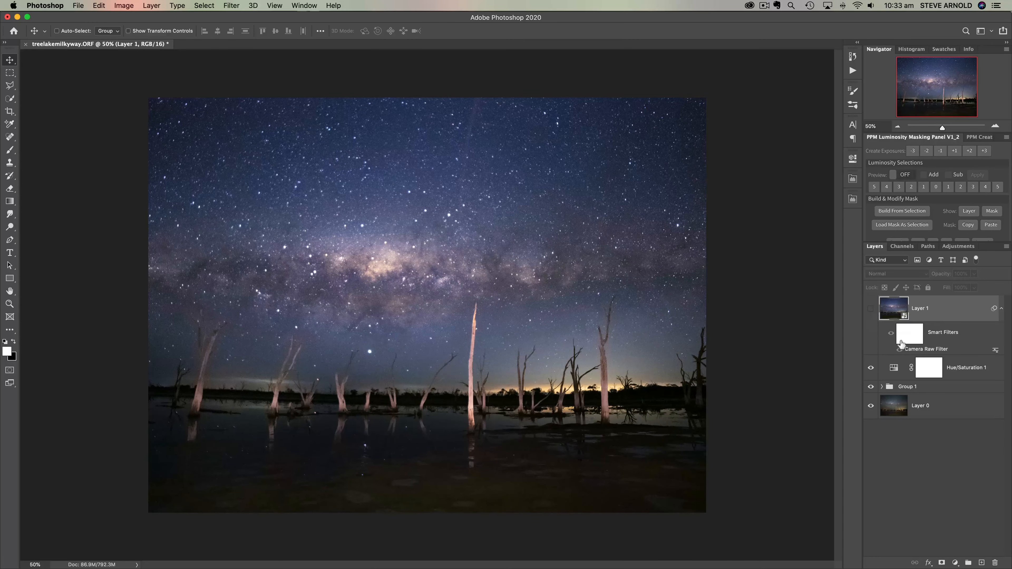
left_click(871, 308)
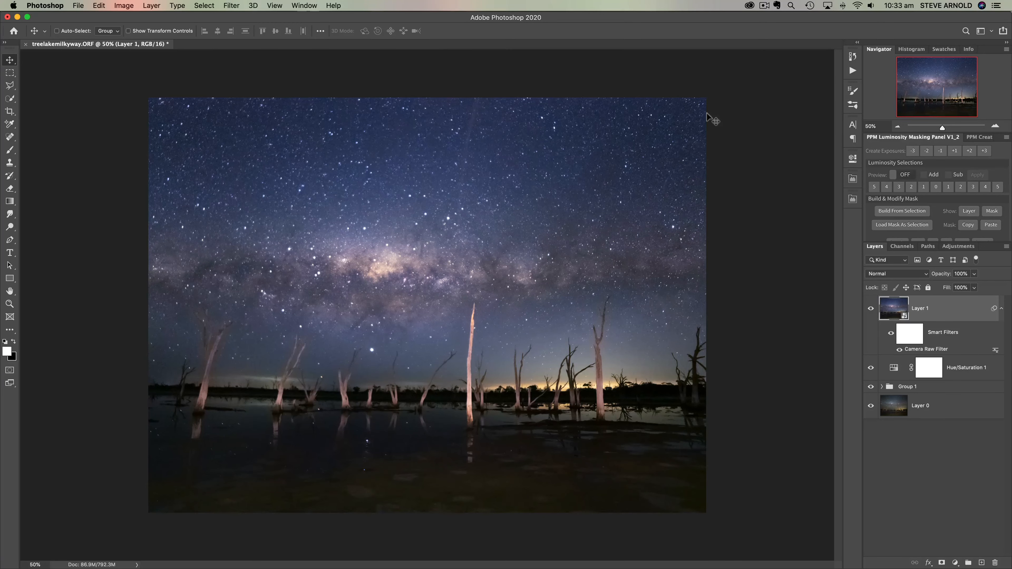
Examine the sky, tree trunks and water at 100% magnification and the whole photo at 50%
left_click(995, 126)
left_click(996, 126)
mouse_move(934, 96)
left_mouse_down()
mouse_move(934, 111)
mouse_move(937, 103)
left_mouse_up()
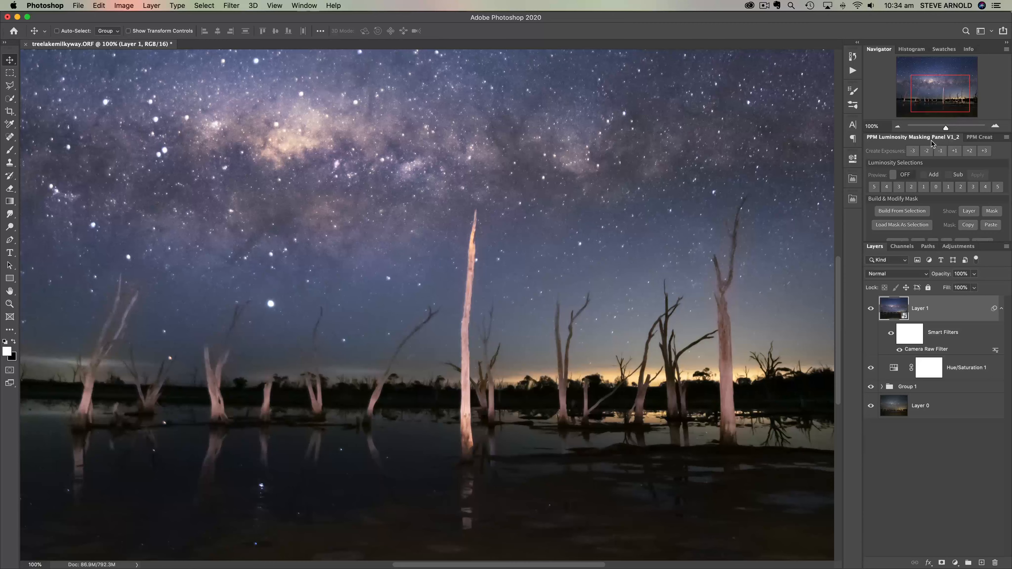
left_click(899, 127)
left_click(899, 127)
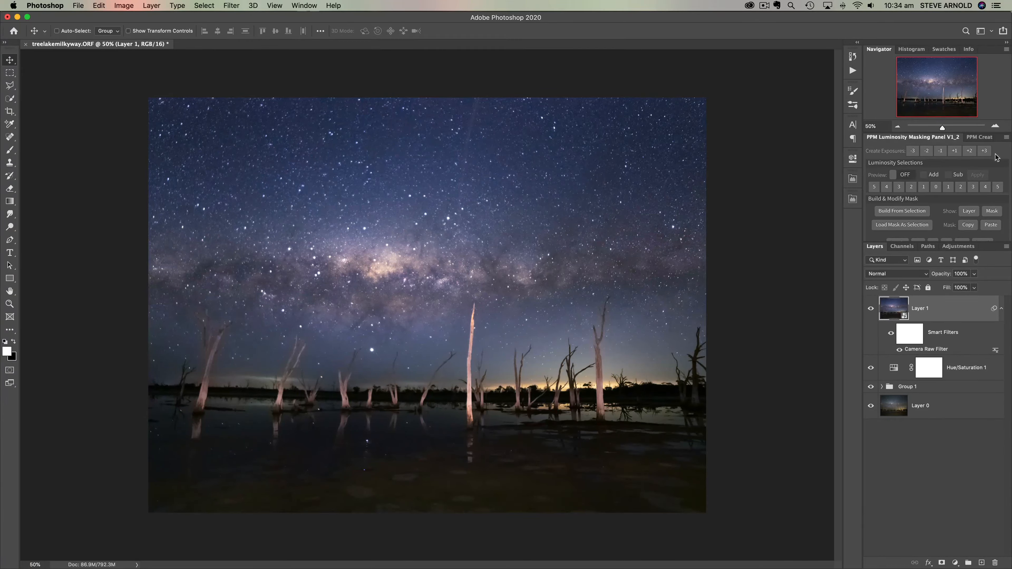
left_click(996, 127)
left_click(995, 127)
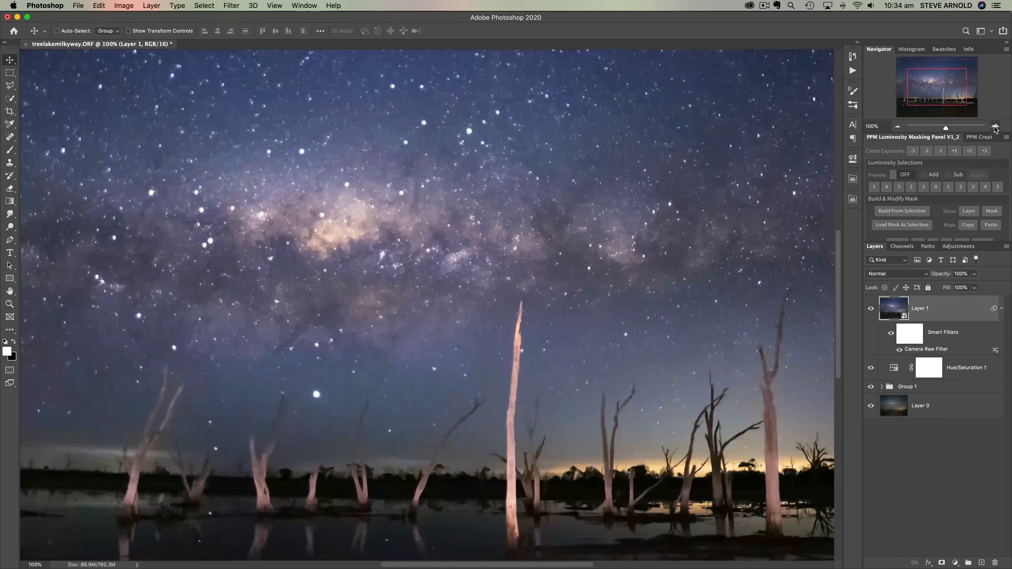
left_click_drag(943, 100, 932, 112)
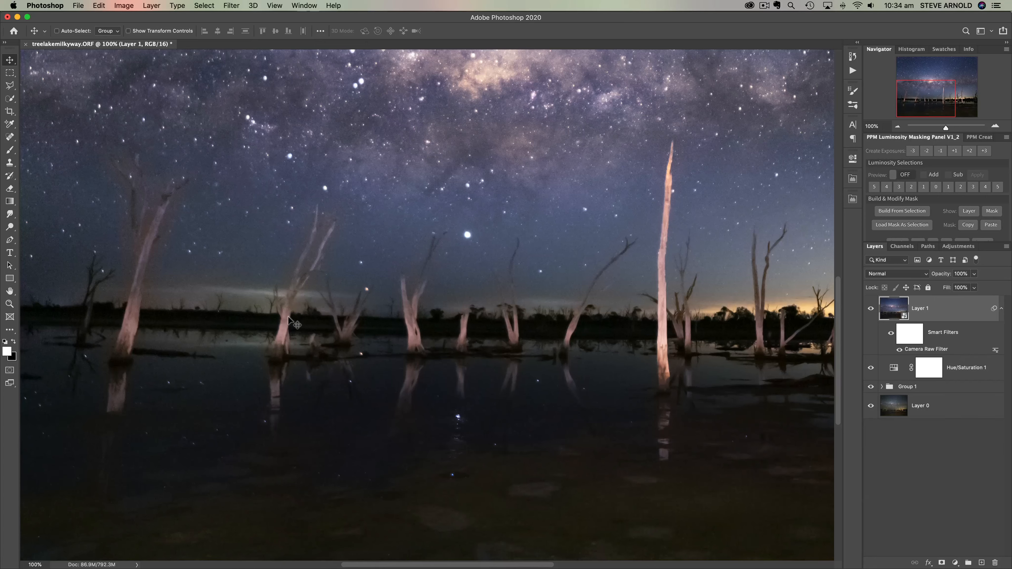
left_click(902, 128)
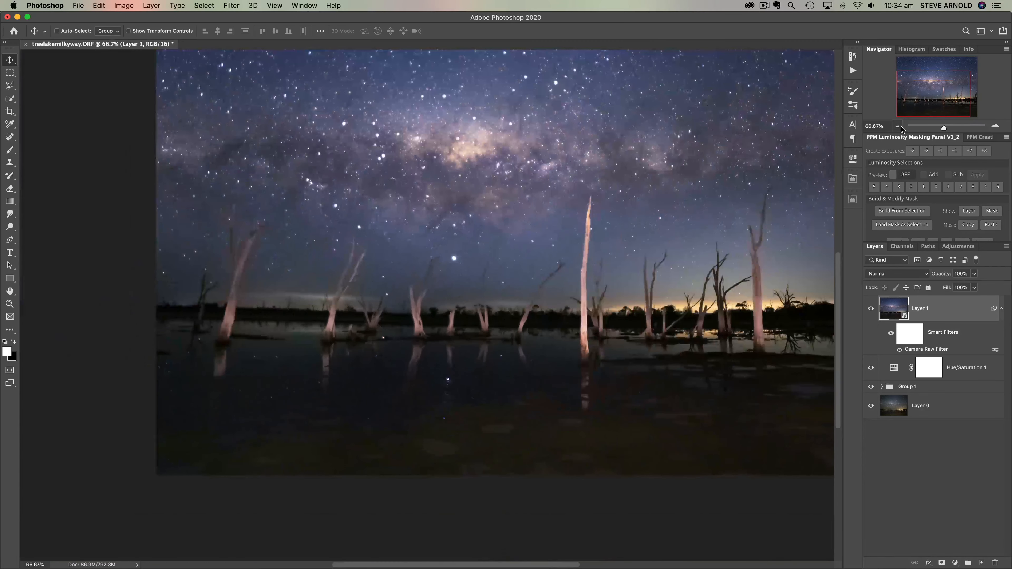
left_click(902, 128)
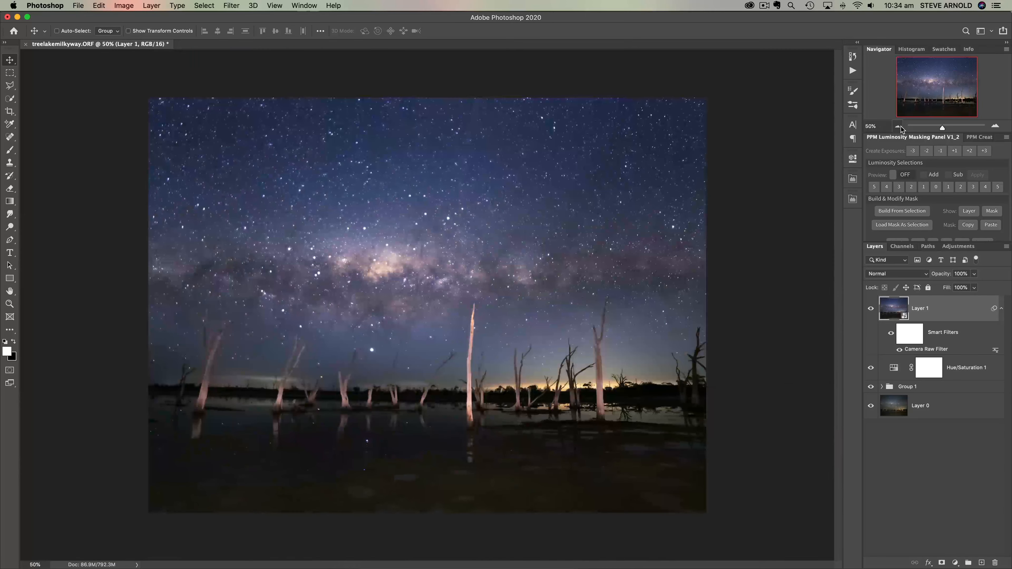
left_click(997, 128)
left_click(899, 128)
Select the whole canvas and paste a merged copy of the image as a new top layer
left_click(204, 6)
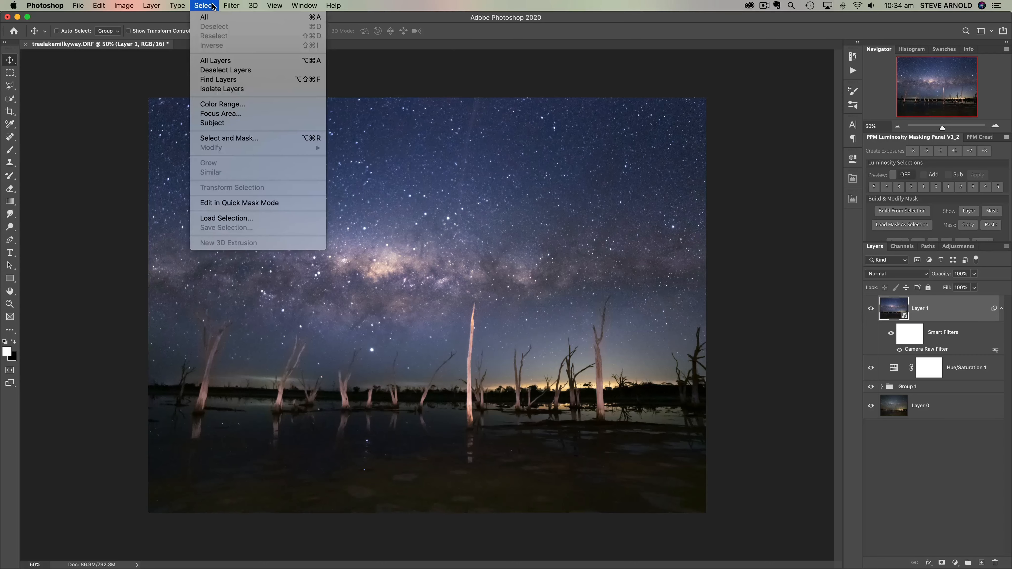
left_click(204, 18)
left_click(99, 5)
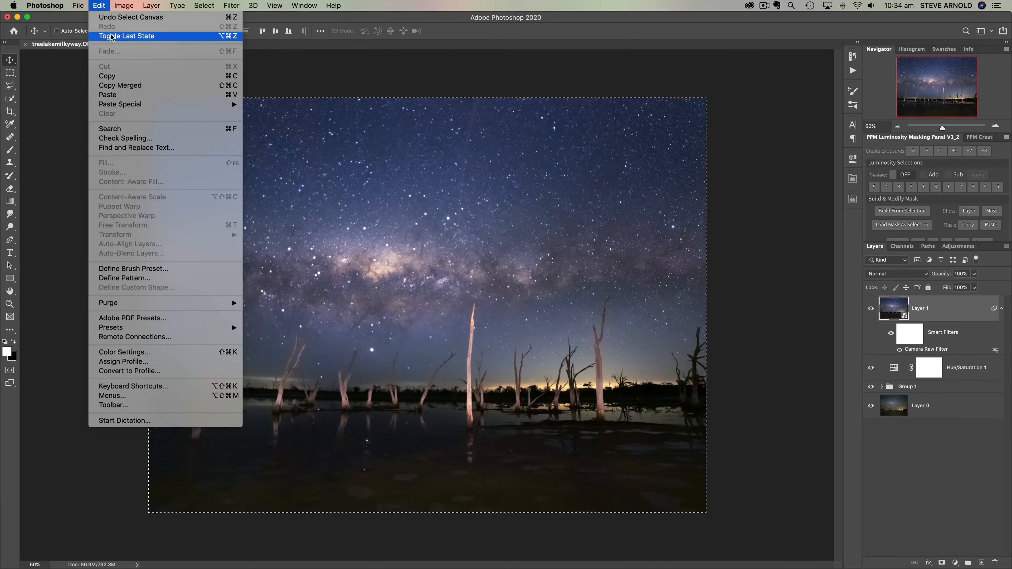
left_click(126, 87)
left_click(99, 5)
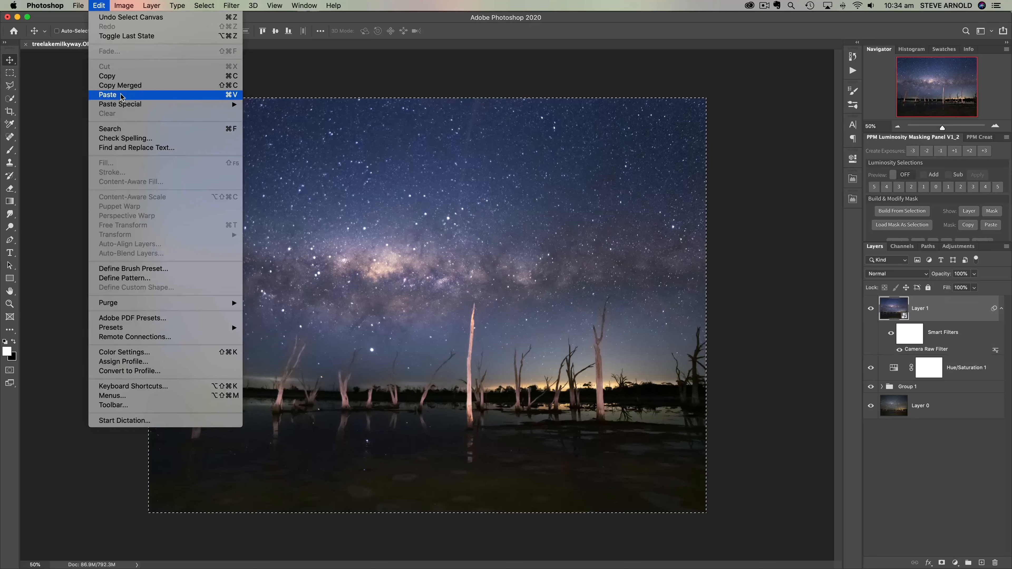
left_click(121, 96)
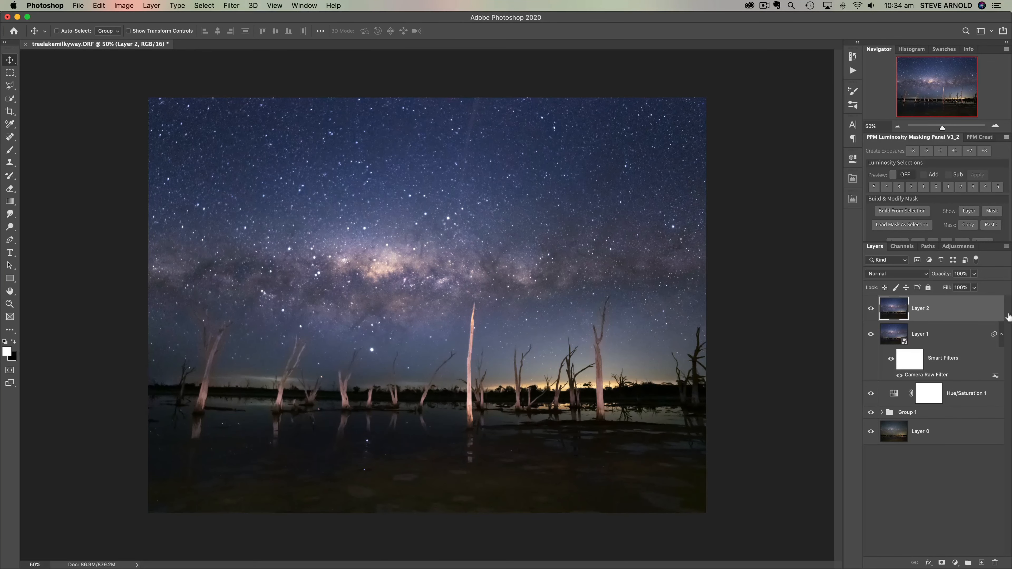
Apply a High Pass filter with a 2.4-pixel radius to Layer 2 and set its blend mode to Overlay
left_click(226, 5)
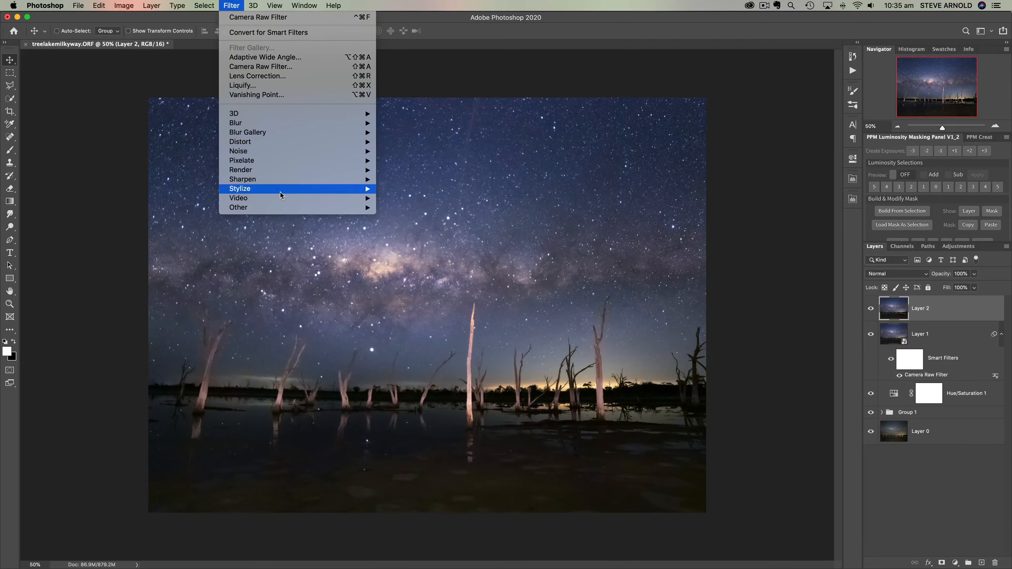
mouse_move(281, 207)
left_click(421, 218)
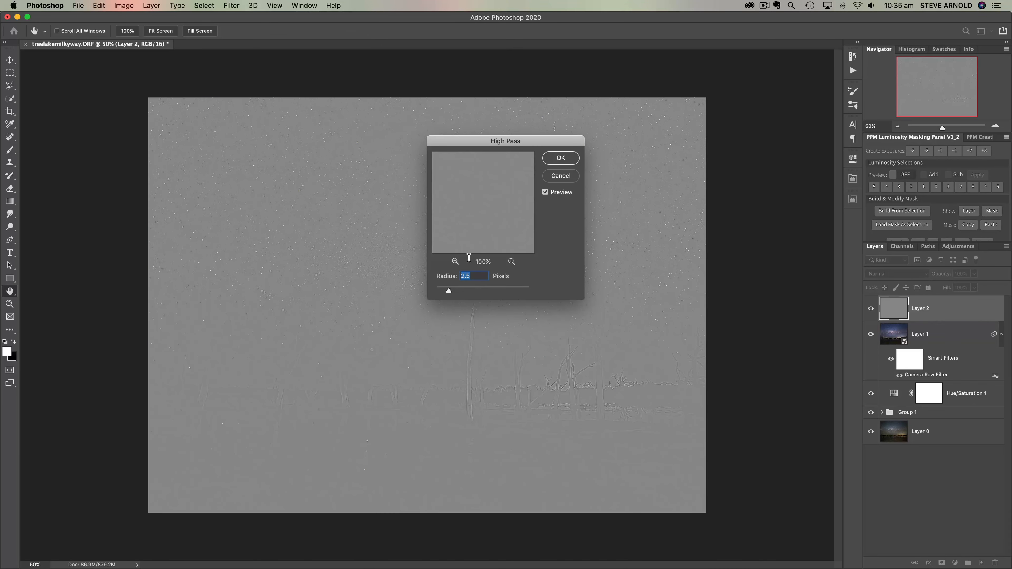
left_click_drag(505, 144, 717, 133)
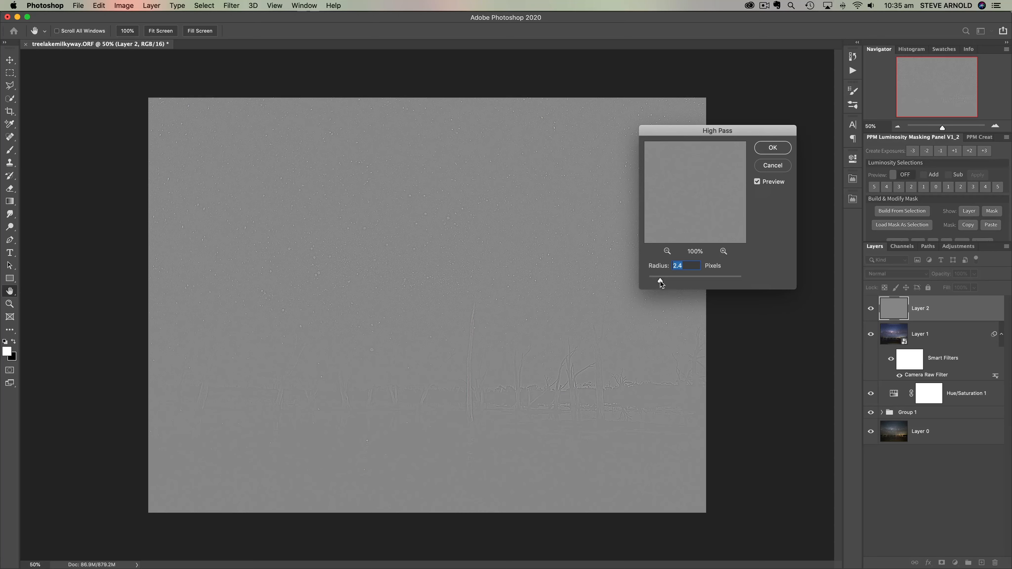
left_click_drag(660, 281, 660, 281)
left_click(772, 148)
left_click(876, 274)
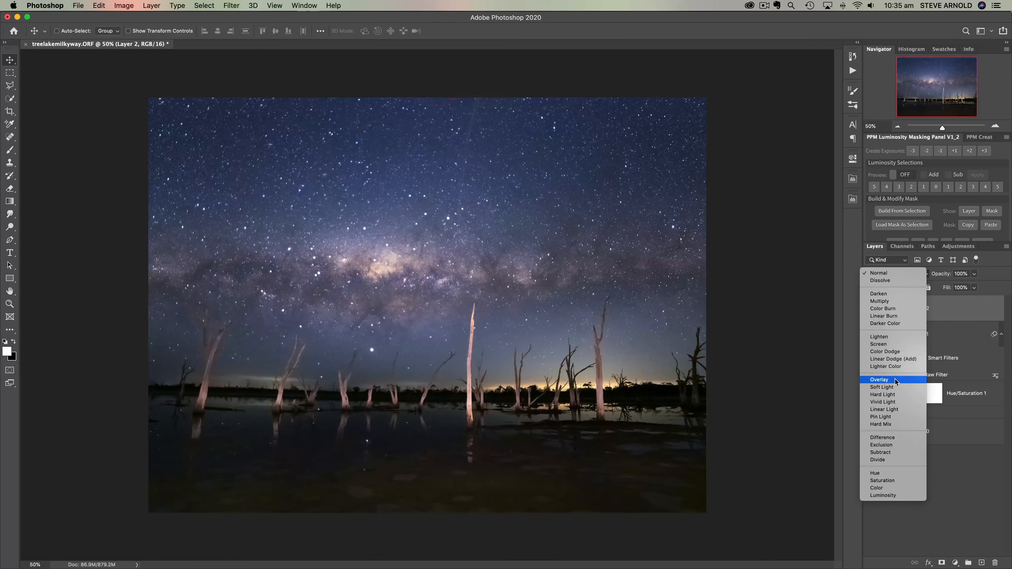
left_click(896, 381)
Compare the trees and stars with and without the High Pass layer at 200% magnification, and view the whole photo again
left_click(997, 125)
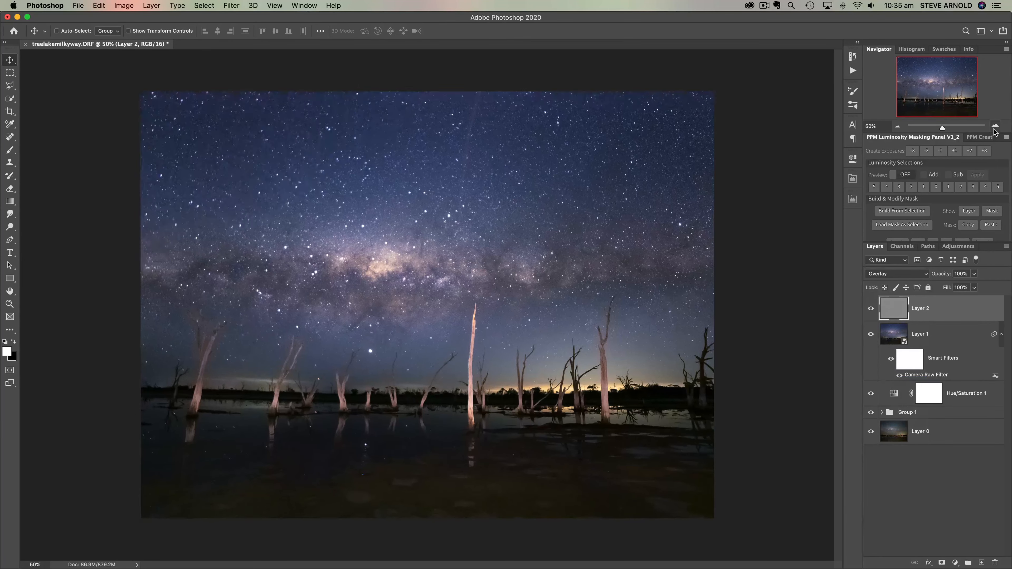
left_click(997, 124)
left_click(996, 125)
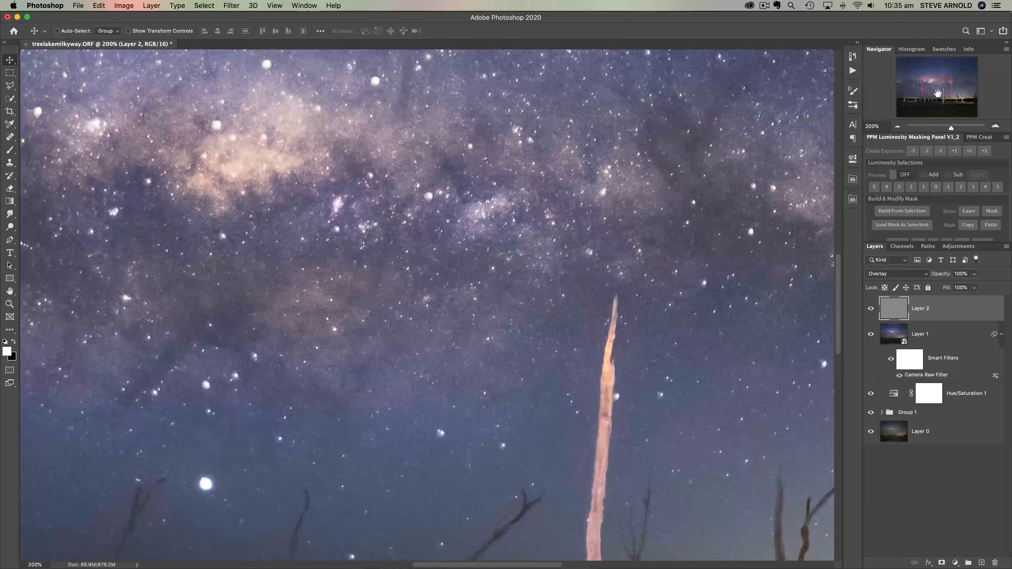
left_click_drag(938, 92, 942, 101)
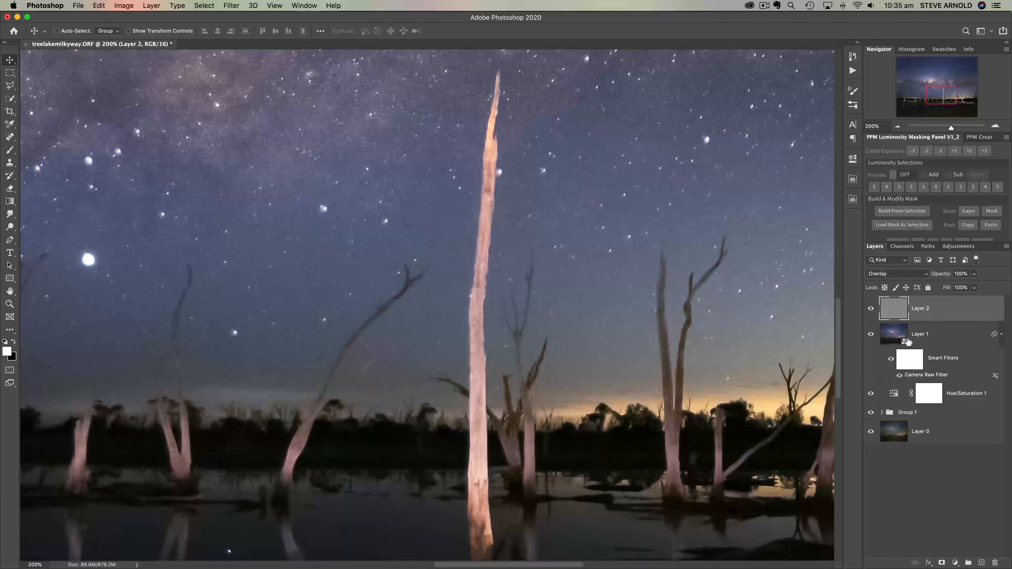
left_click(871, 309)
left_click(872, 312)
left_click(871, 310)
left_click(873, 314)
left_click(873, 314)
left_click(873, 310)
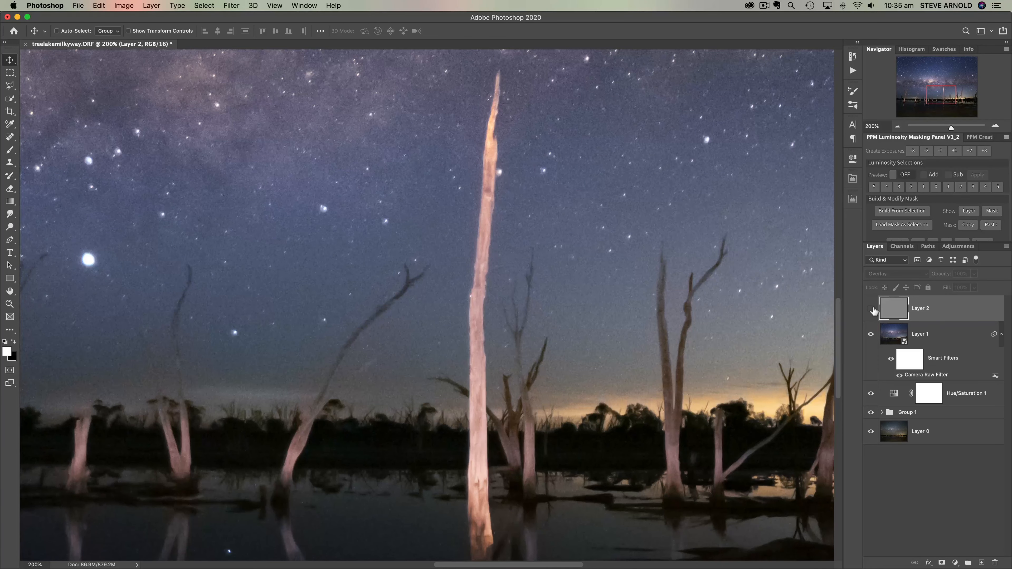
left_click(873, 310)
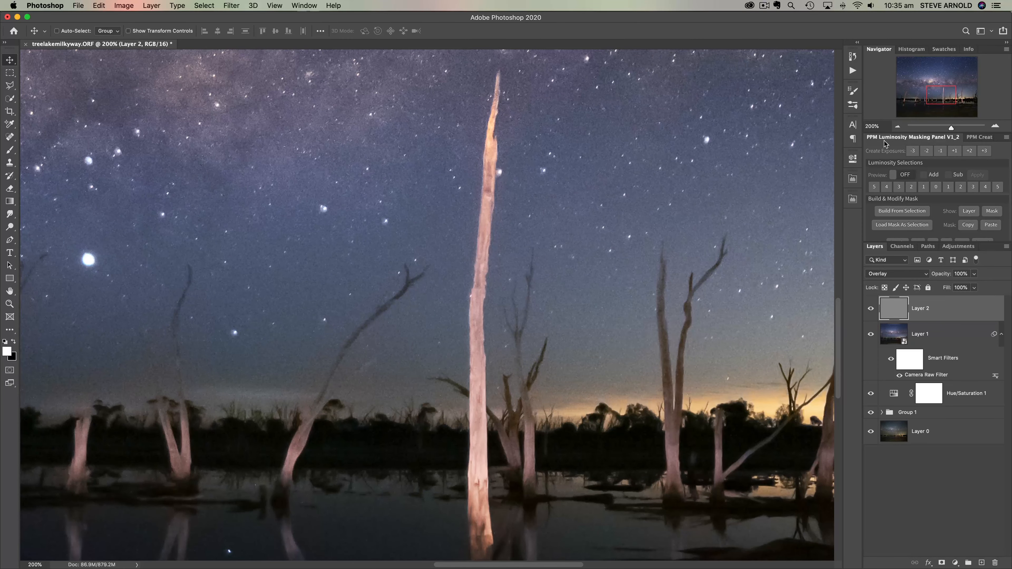
left_click(897, 128)
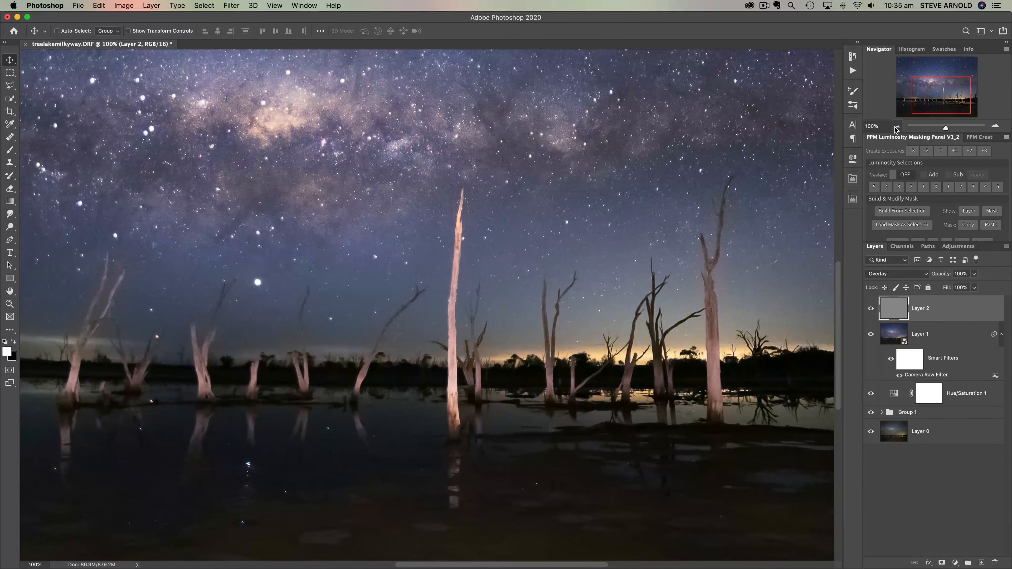
left_click(897, 128)
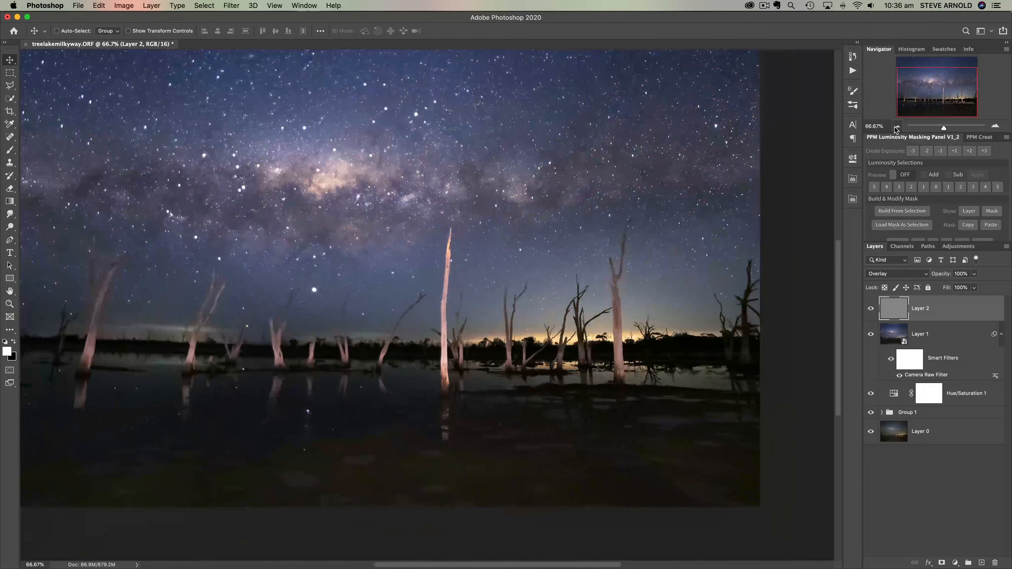
left_click(897, 128)
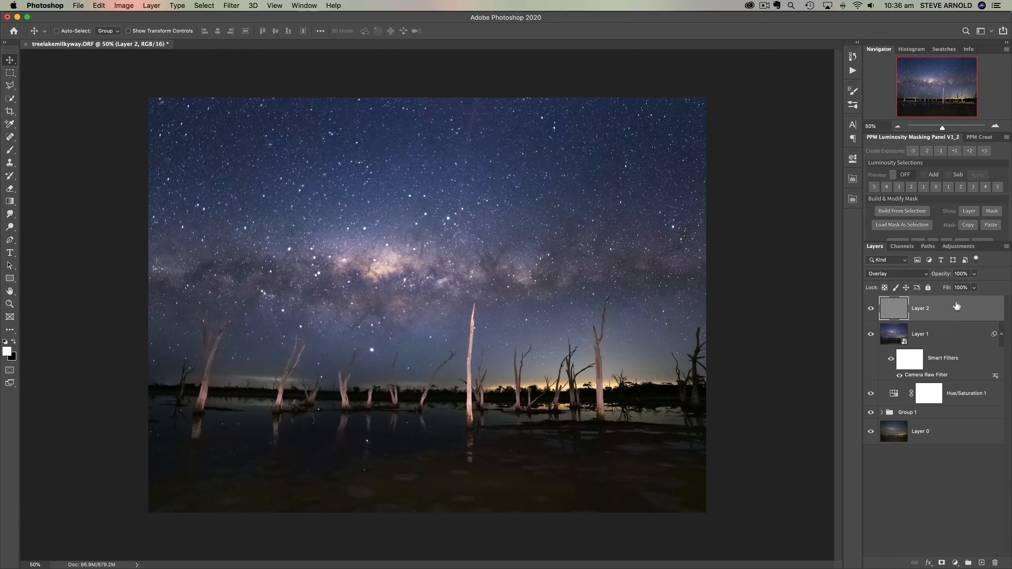
Add a layer mask to the High Pass layer and load the H1 16-bit luminosity channel into it
left_click(942, 563)
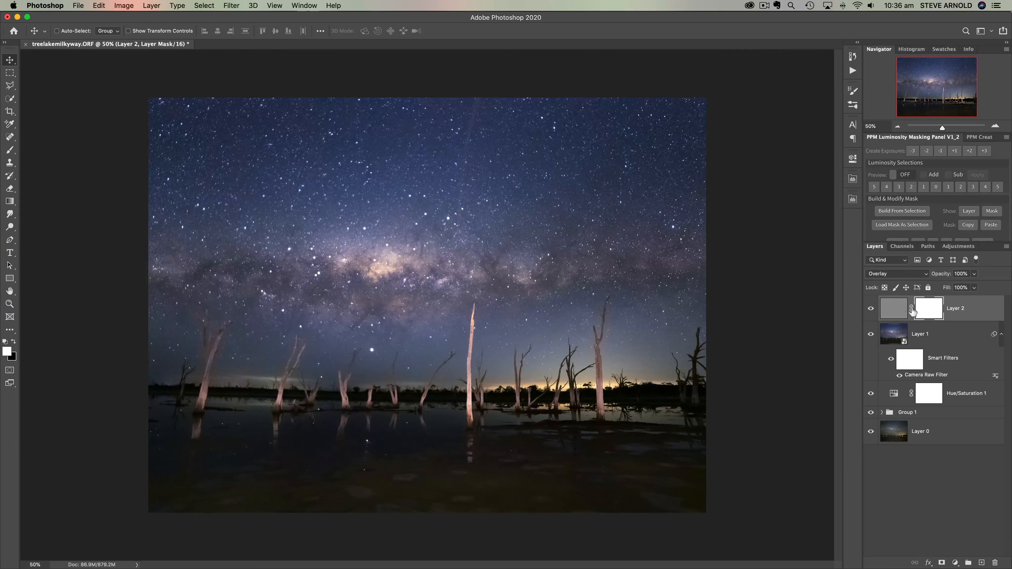
scroll(982, 210, "down", 2)
scroll(982, 210, "down", 4)
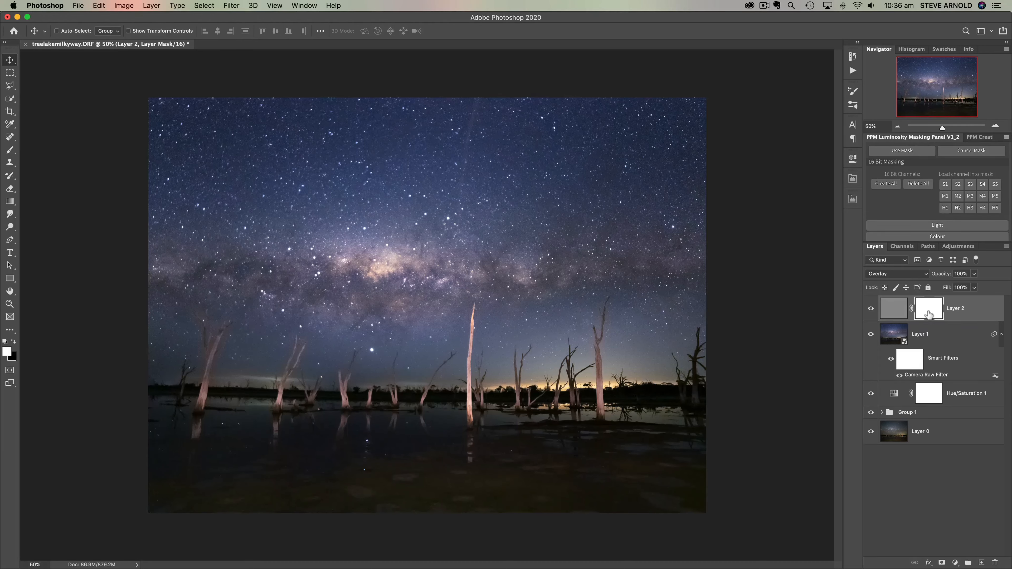
left_click(945, 208)
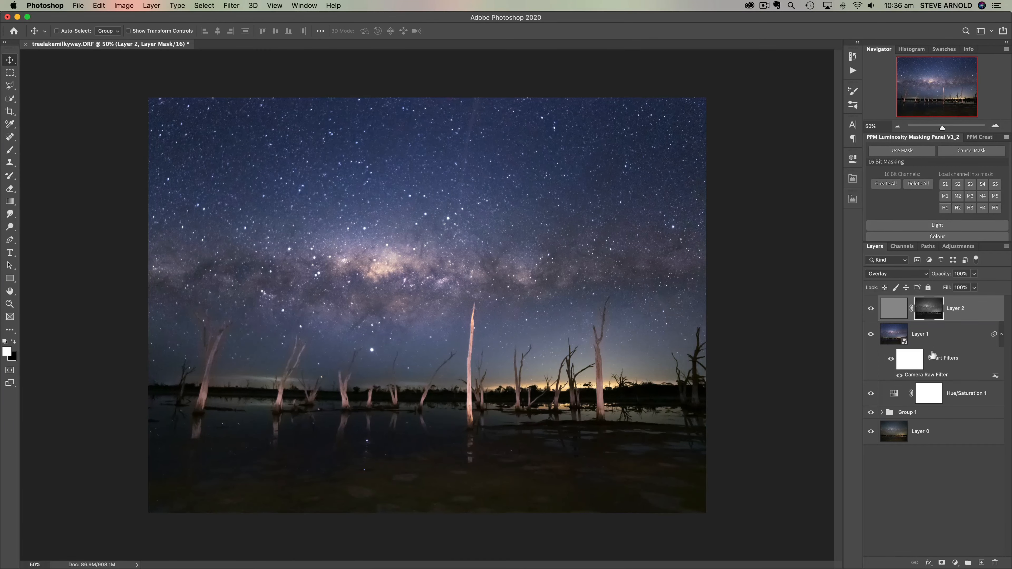
Display the High Pass layer's luminosity mask on its own, inspect its trees and lake at 100% magnification, and return to the colour image
left_click(931, 317, "alt")
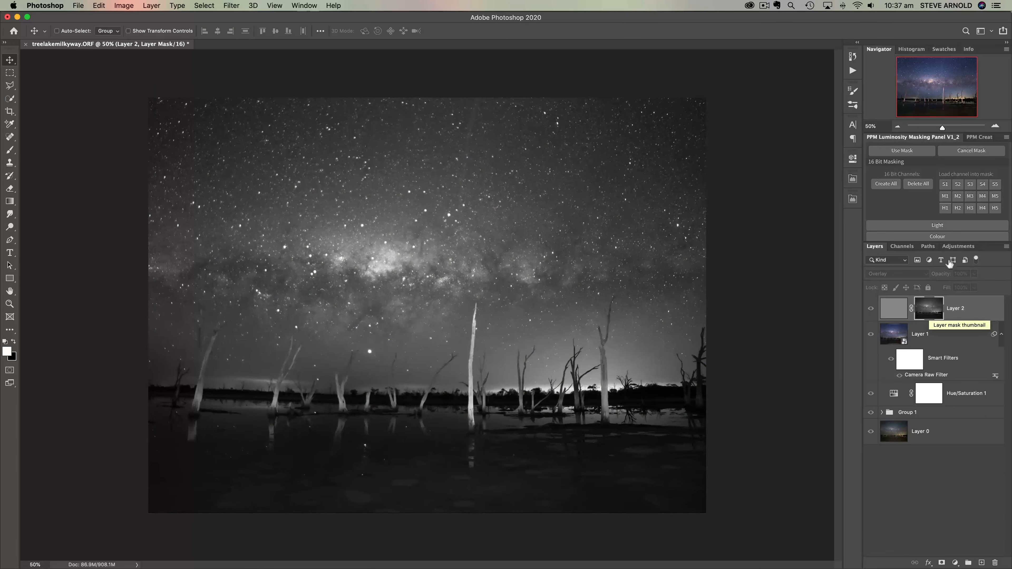
left_click(998, 127)
left_click(998, 127)
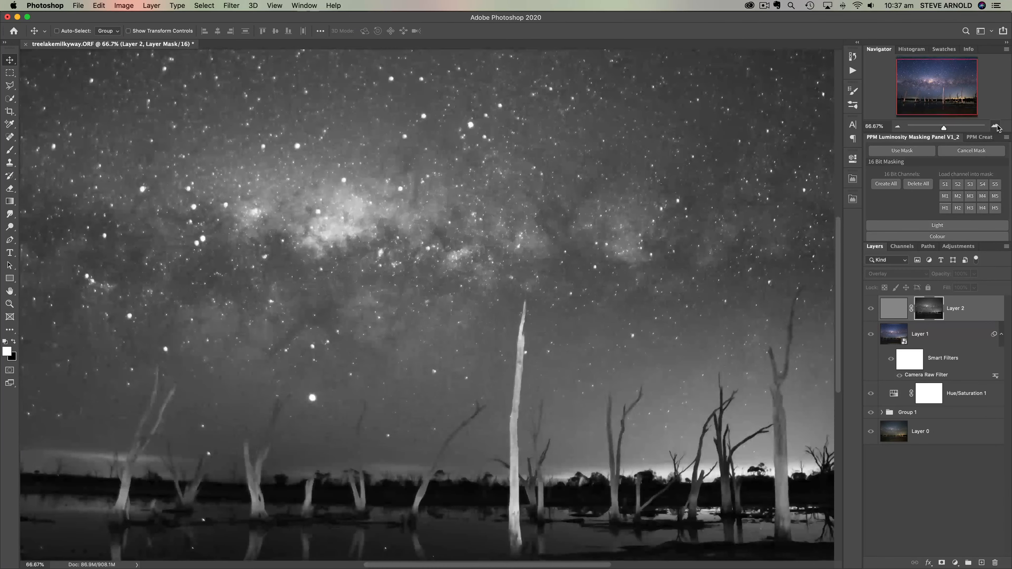
left_click_drag(960, 101, 964, 111)
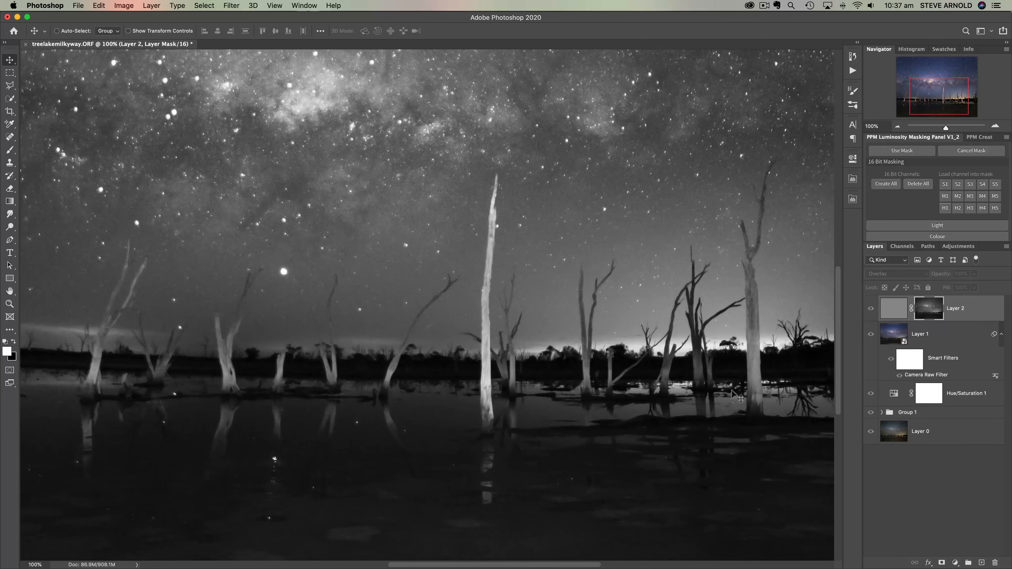
left_click(901, 311)
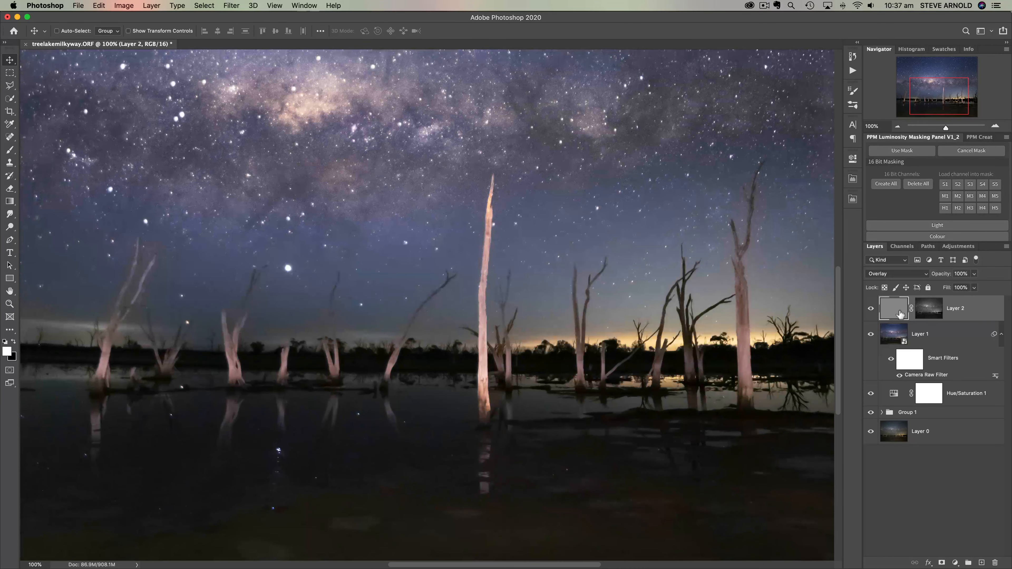
Compare the image with and without the masked High Pass layer at 100% and at 300% around the tip of the tallest tree
left_click(872, 309)
left_click(871, 308)
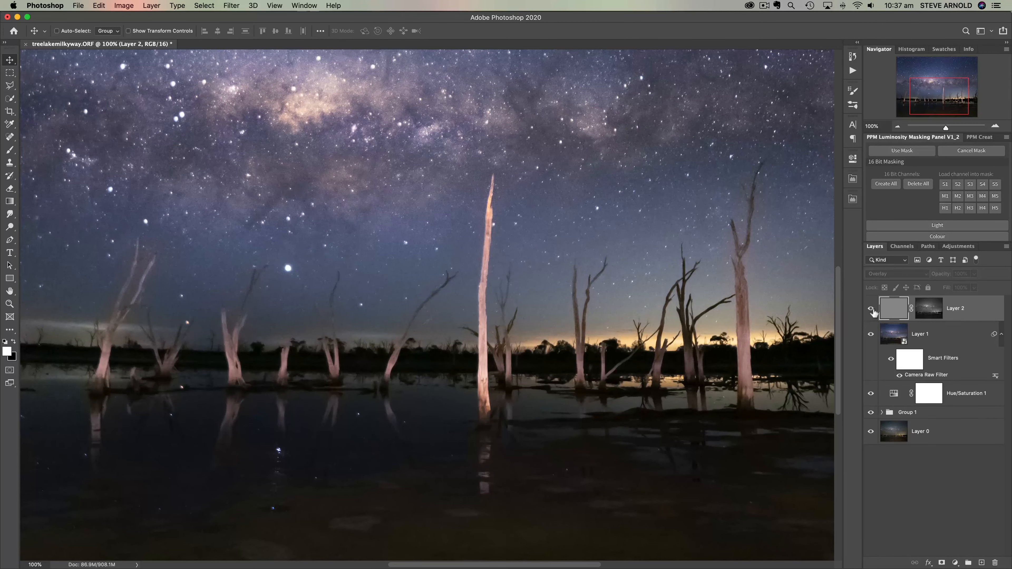
left_click(996, 126)
left_click(996, 126)
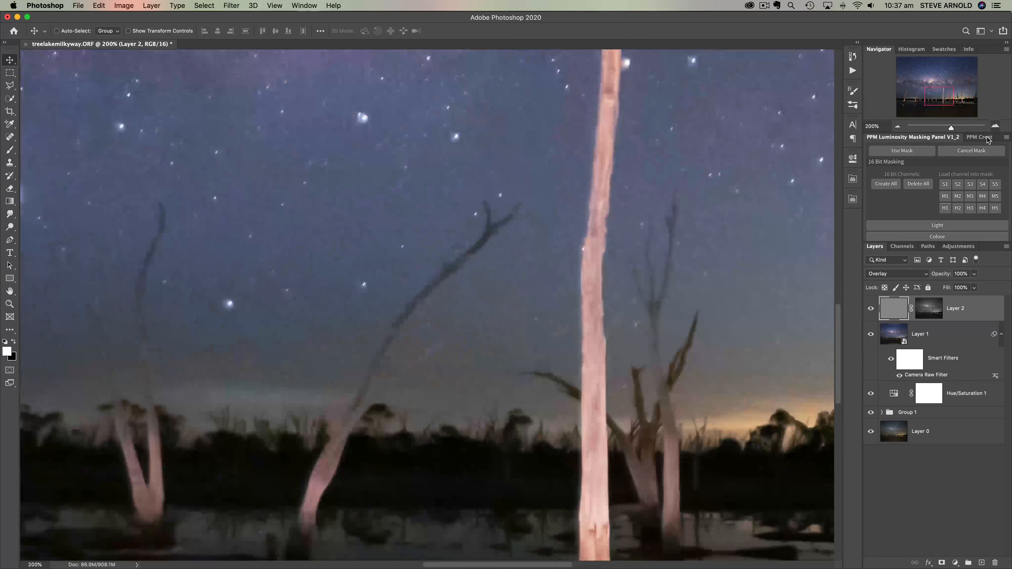
left_click_drag(935, 103, 943, 94)
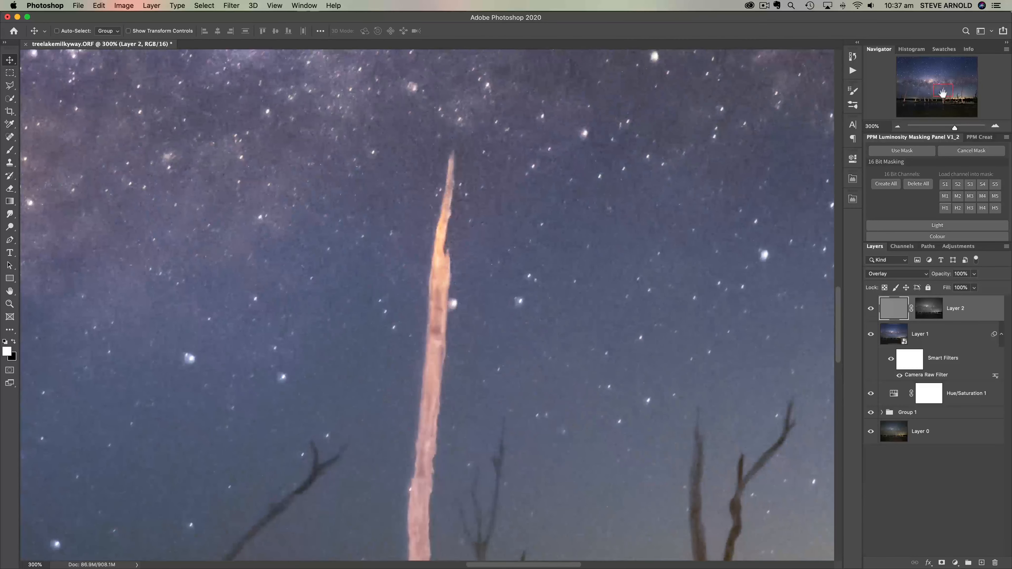
left_click(873, 311)
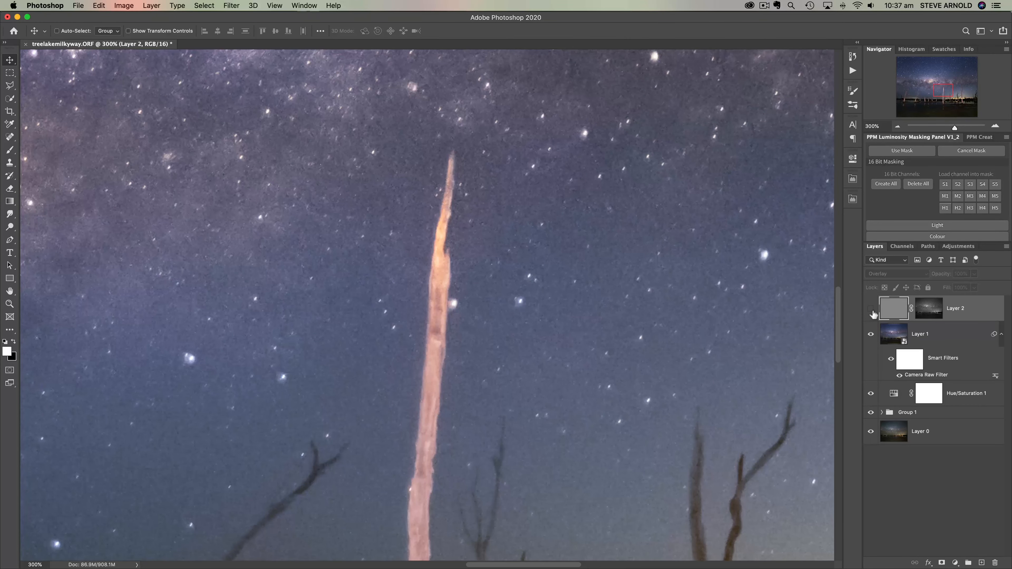
left_click(872, 312)
left_click(872, 312)
left_click(872, 312)
left_click(872, 312)
left_click(872, 312)
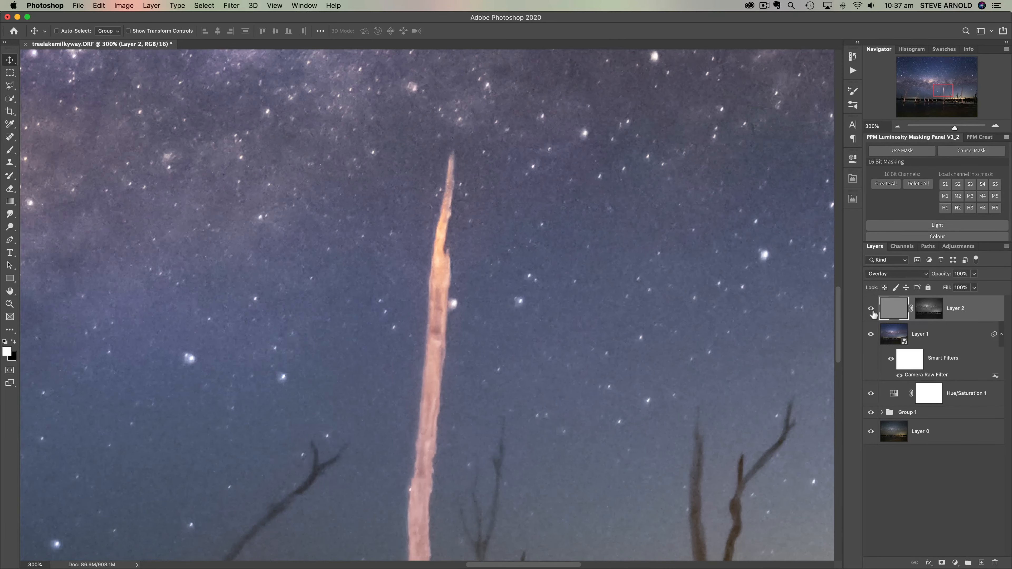
Compare the sharpening with the High Pass layer's mask disabled and enabled, leaving the mask enabled
left_click(931, 315, "shift")
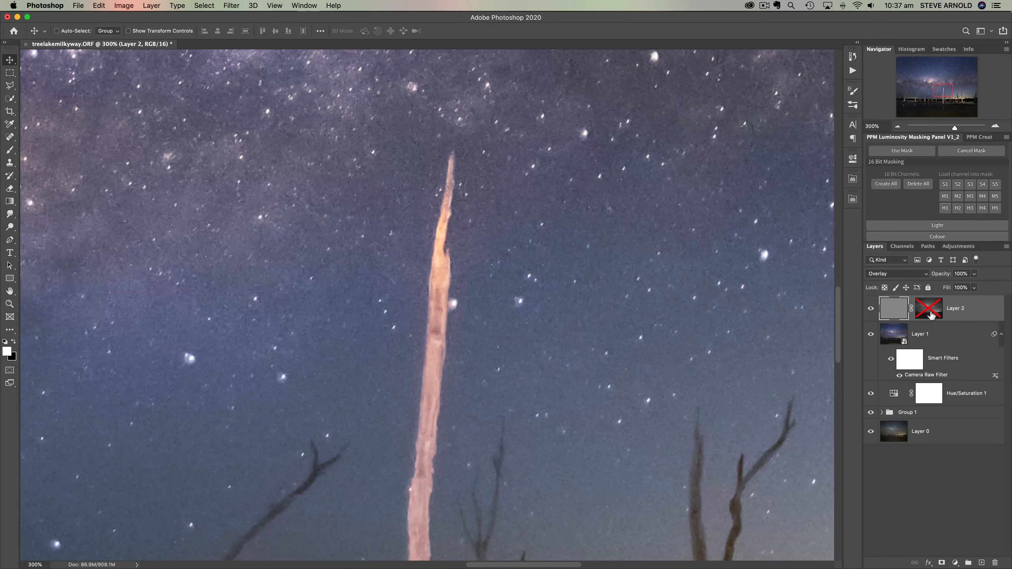
left_click(932, 315, "shift")
left_click(931, 315, "shift")
left_click(931, 315, "shift")
View the whole edited photo at 50%, switch to Lightroom Classic to compare it with the unedited original, and return to Photoshop
left_click(899, 128)
left_click(899, 128)
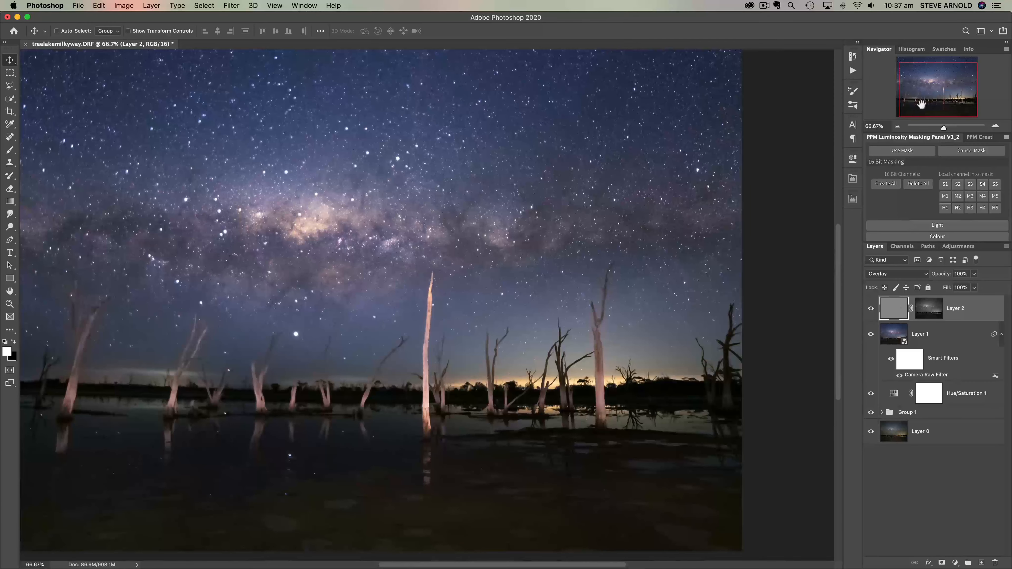
left_click(899, 128)
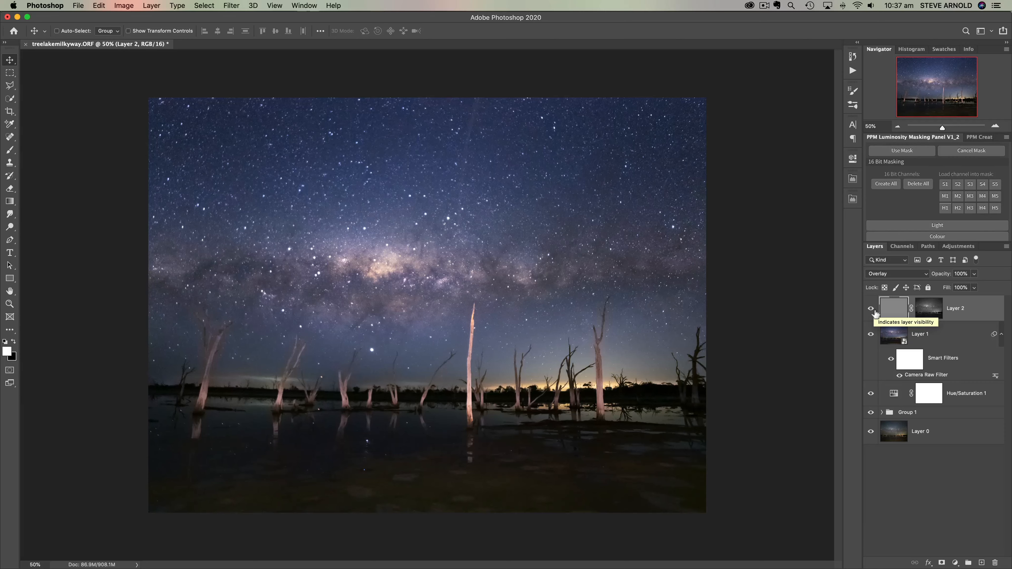
key("super+Tab")
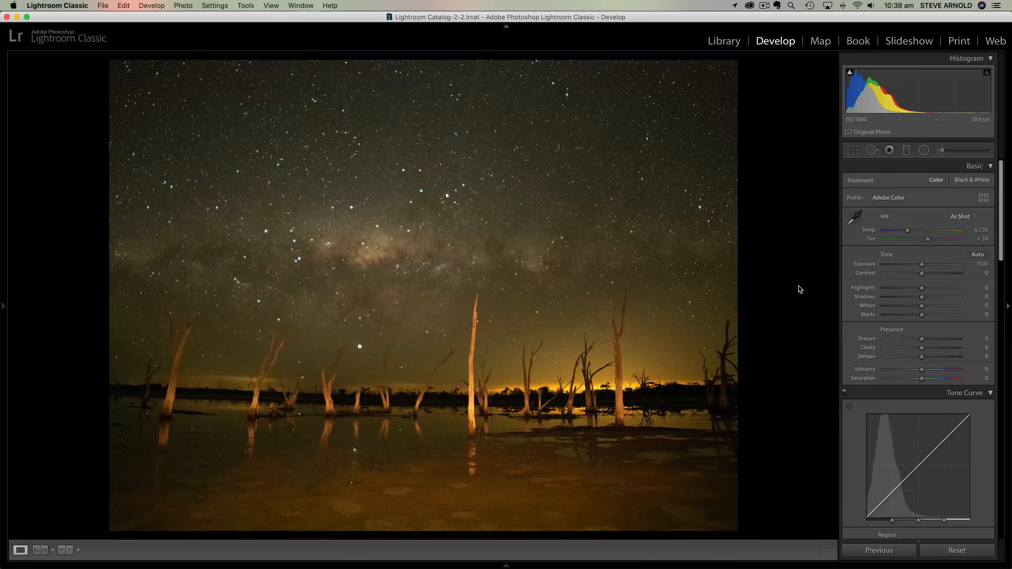
key("super+Tab")
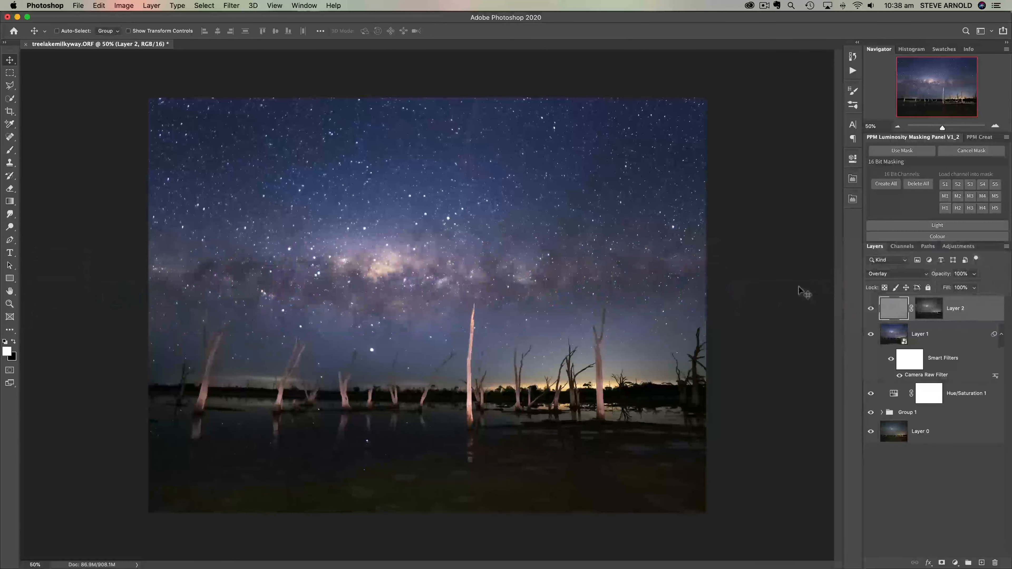